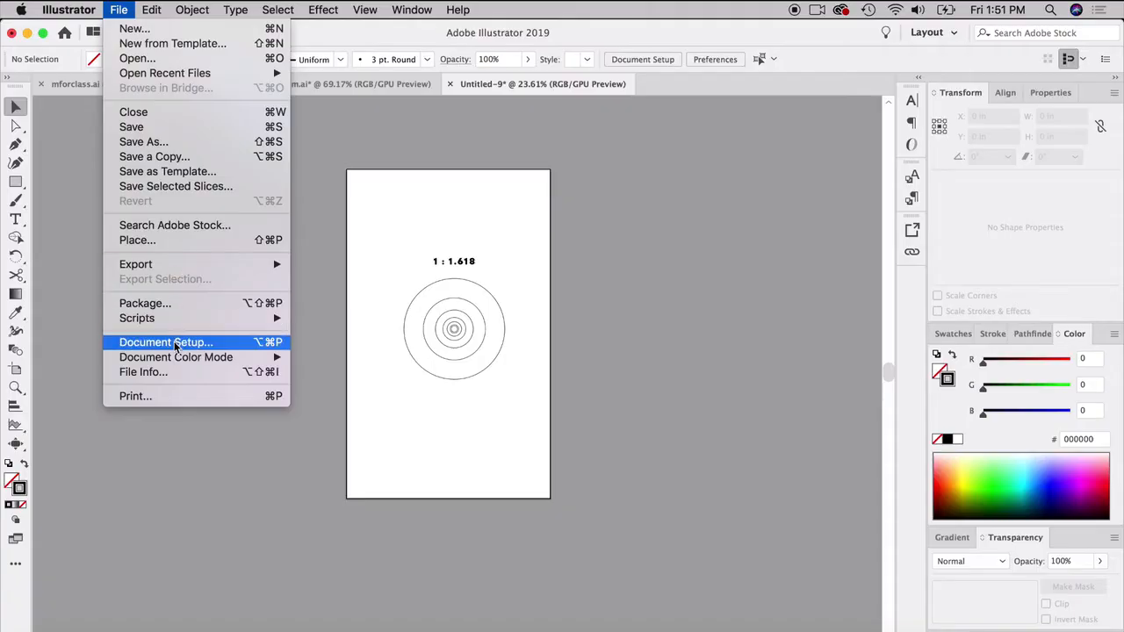
Step: Resize Artboard 1 to 1 in wide by 1 in high and leave artboard editing
{"action": "left_click", "coordinate": [175, 345]}
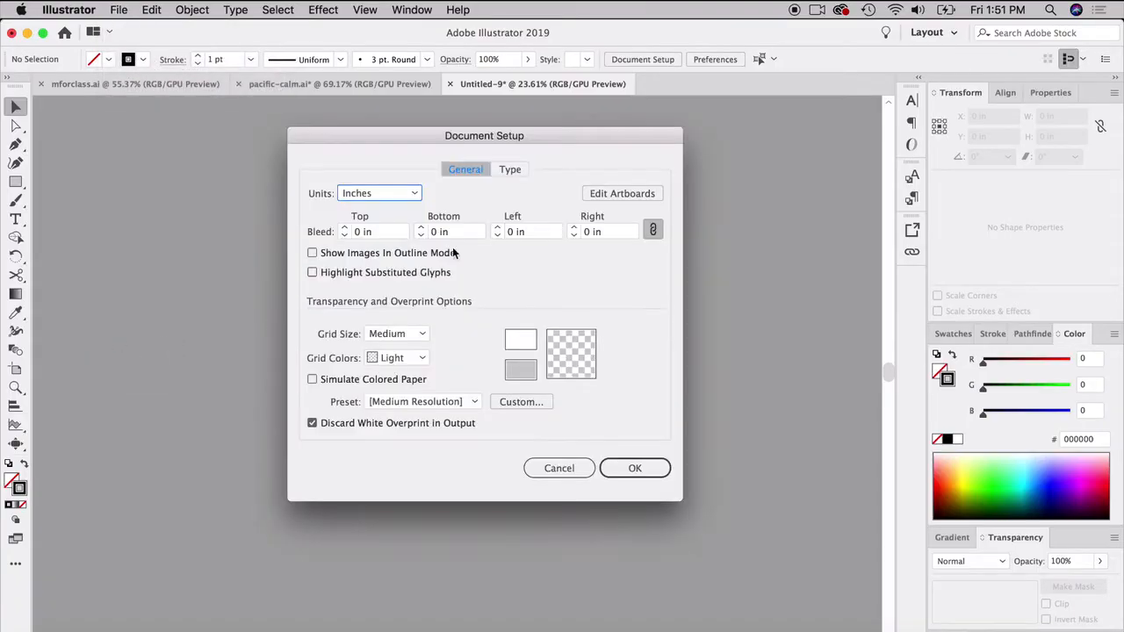
{"action": "left_click", "coordinate": [626, 199]}
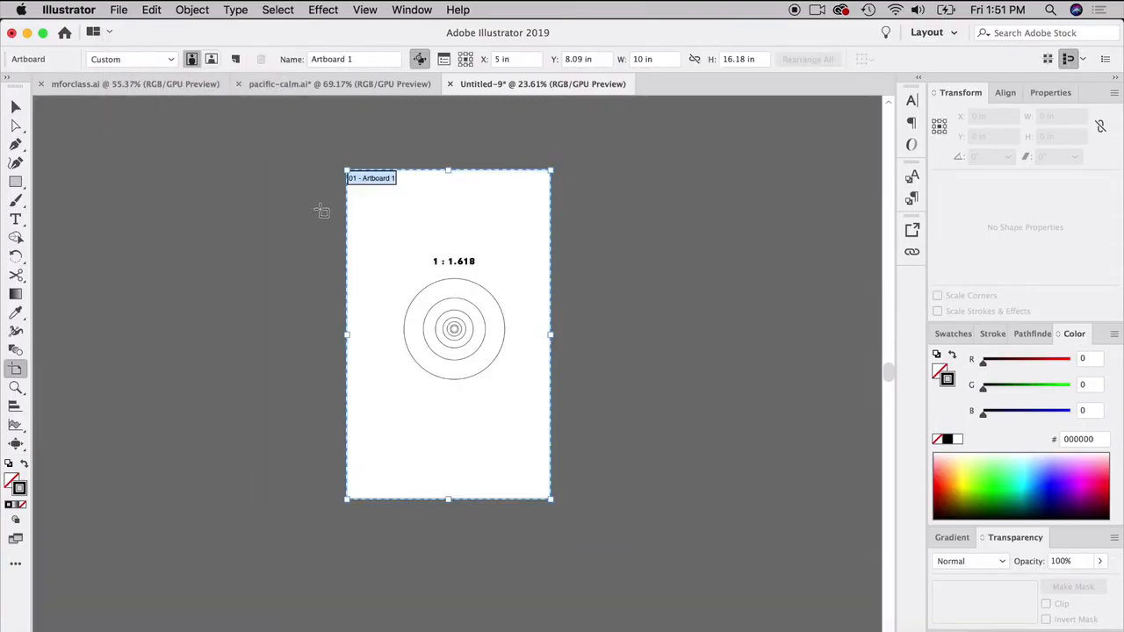
{"action": "scroll", "coordinate": [321, 212], "scroll_direction": "left", "scroll_amount": 3}
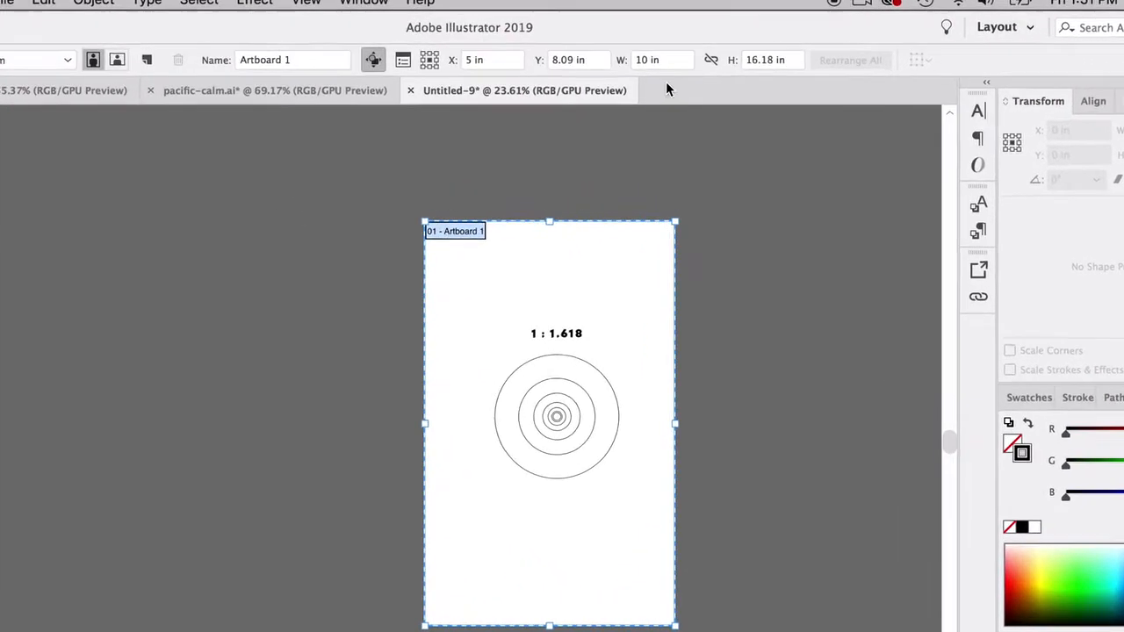
{"action": "left_click", "coordinate": [637, 61]}
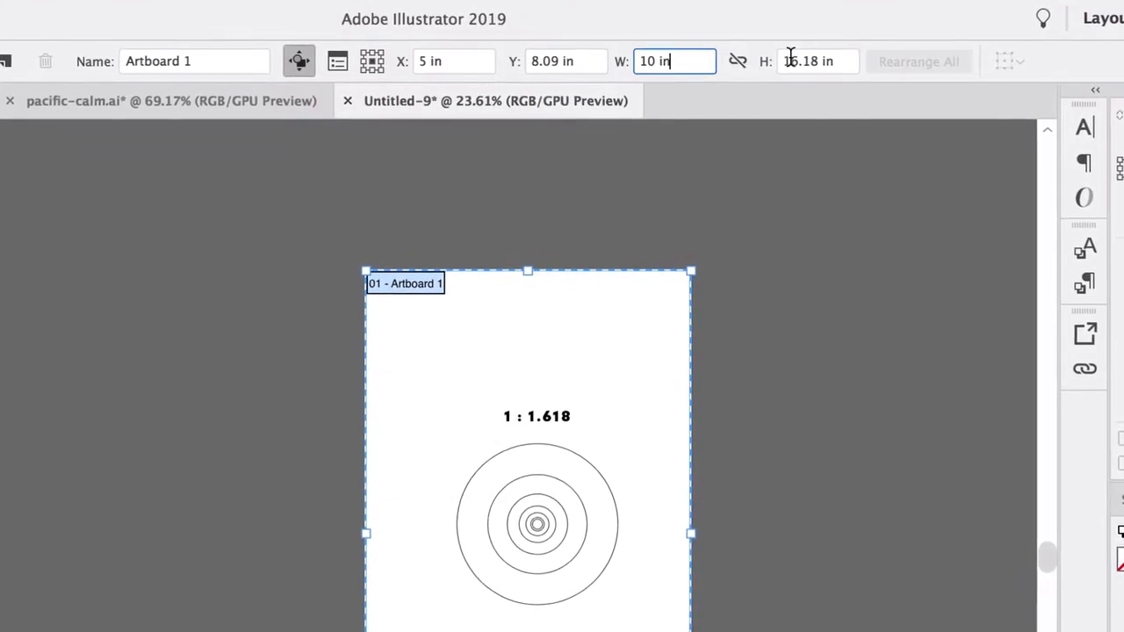
{"action": "left_click", "coordinate": [679, 62]}
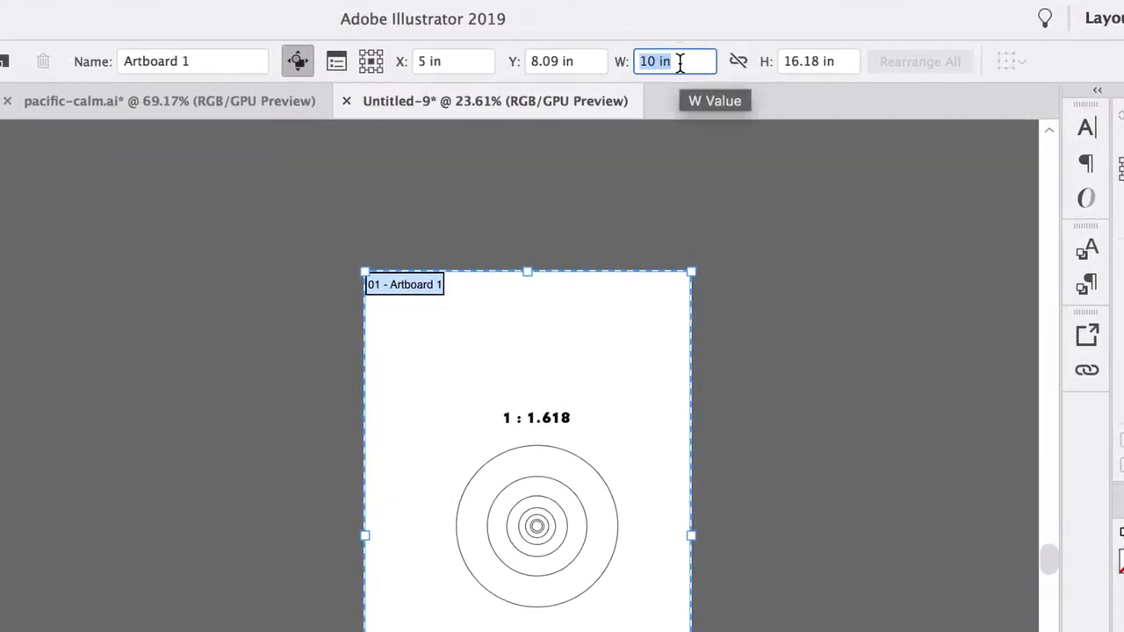
{"action": "type", "text": "10"}
{"action": "left_click", "coordinate": [646, 59]}
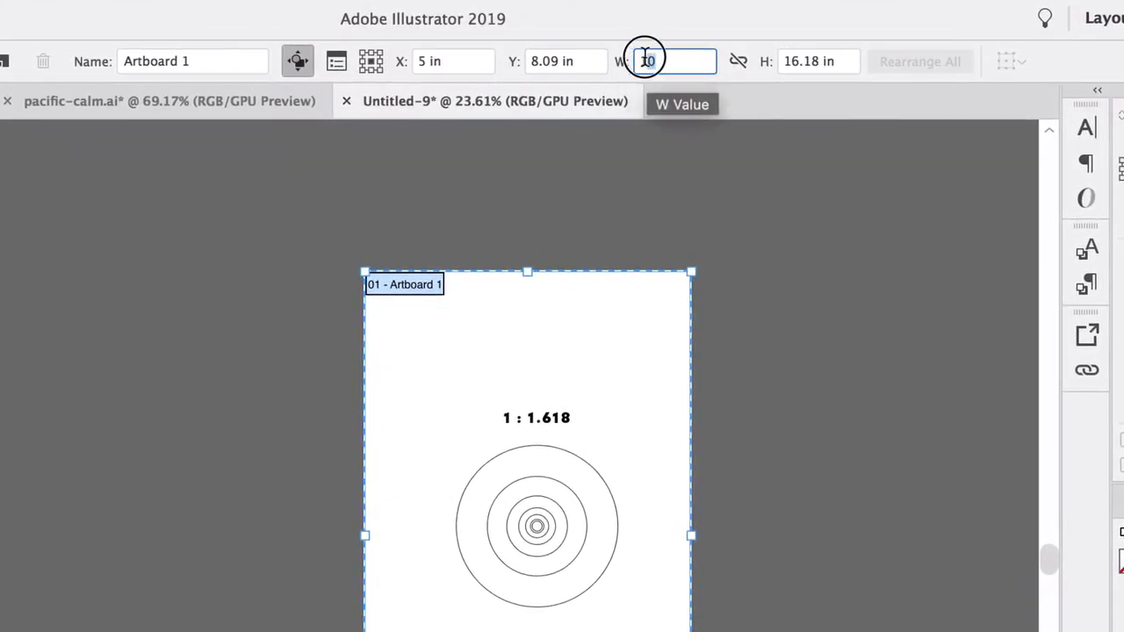
{"action": "key", "text": "BackSpace"}
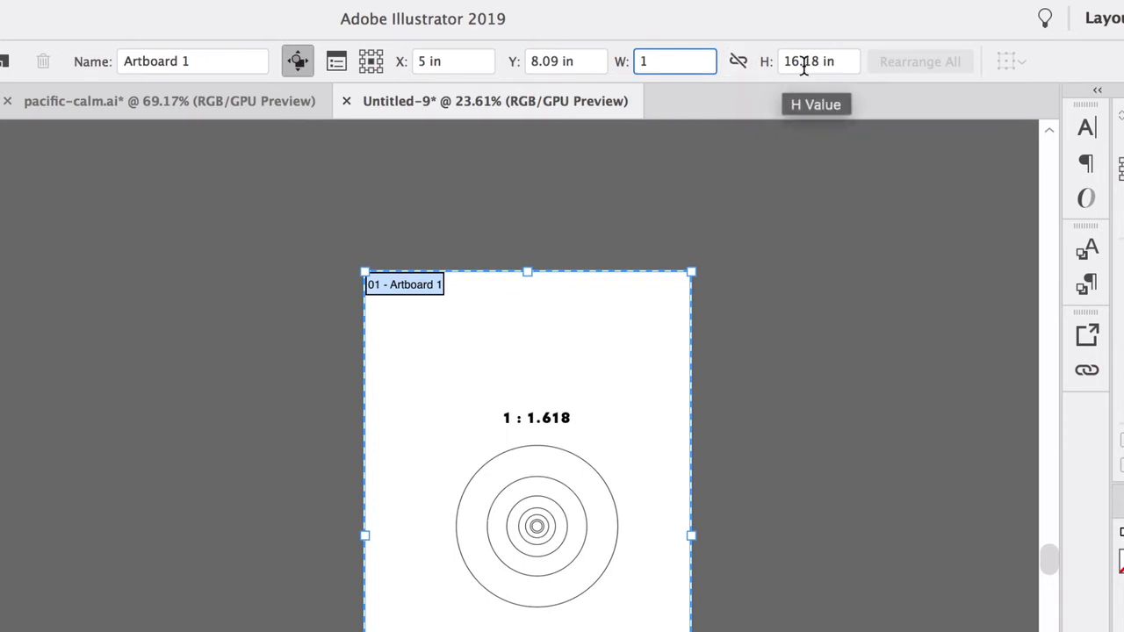
{"action": "left_click", "coordinate": [804, 61]}
{"action": "type", "text": "1"}
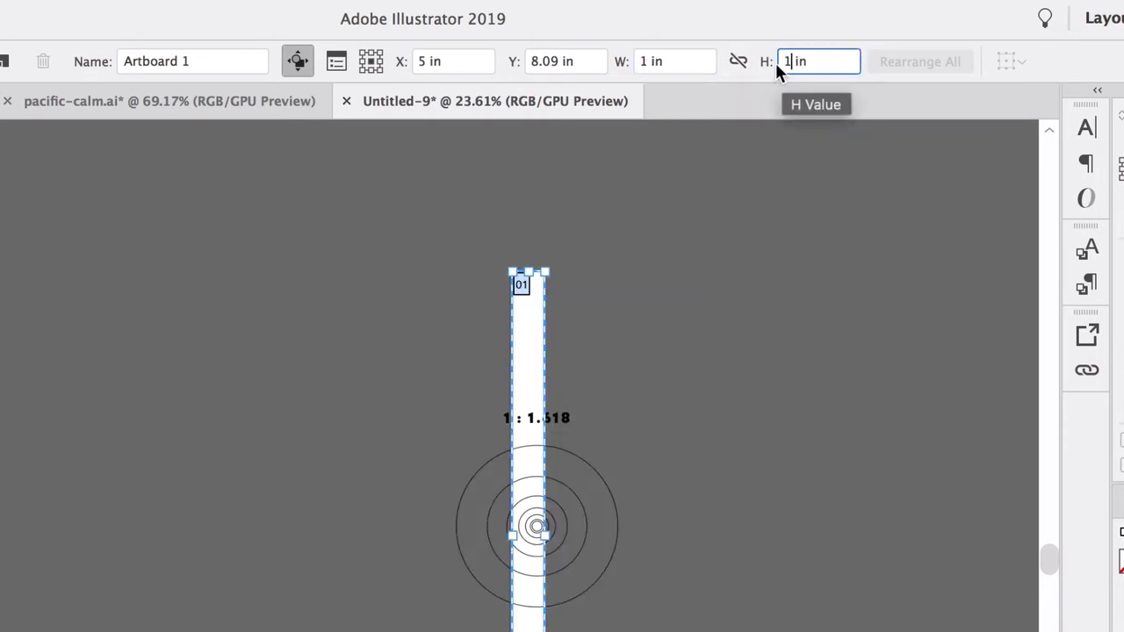
{"action": "left_click", "coordinate": [685, 63]}
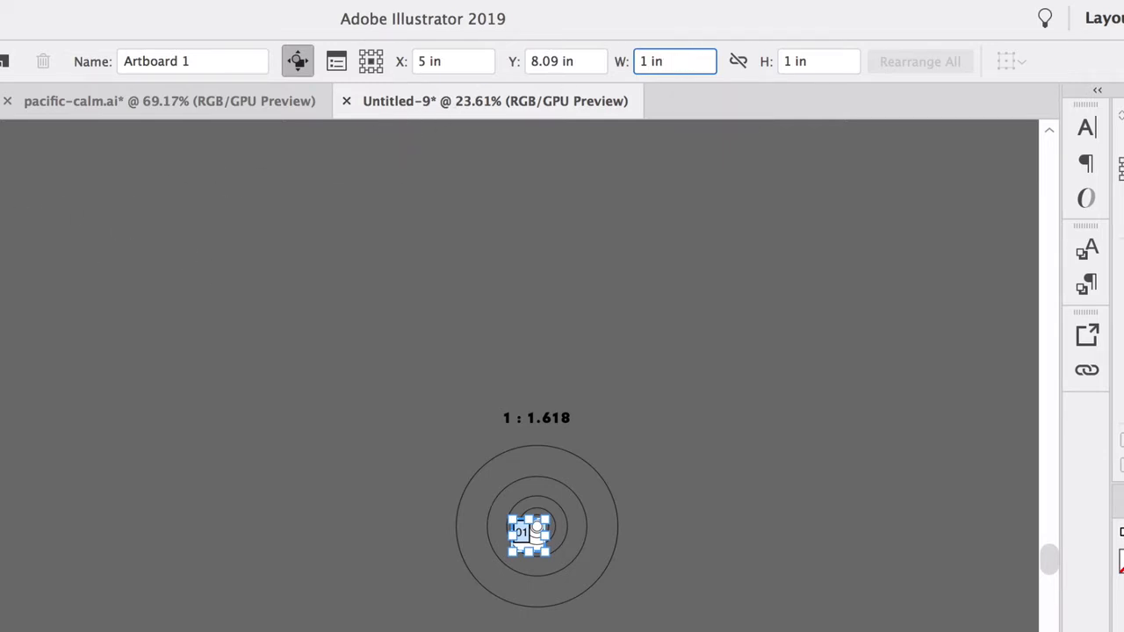
{"action": "key", "text": "v"}
{"action": "left_click", "coordinate": [192, 363]}
Step: Move the concentric circles and the "1 : 1.618" text together off the artboard, into the empty area to its right
{"action": "scroll", "coordinate": [558, 497], "scroll_direction": "up", "scroll_amount": 5}
{"action": "left_click_drag", "start_coordinate": [313, 294], "coordinate": [367, 332]}
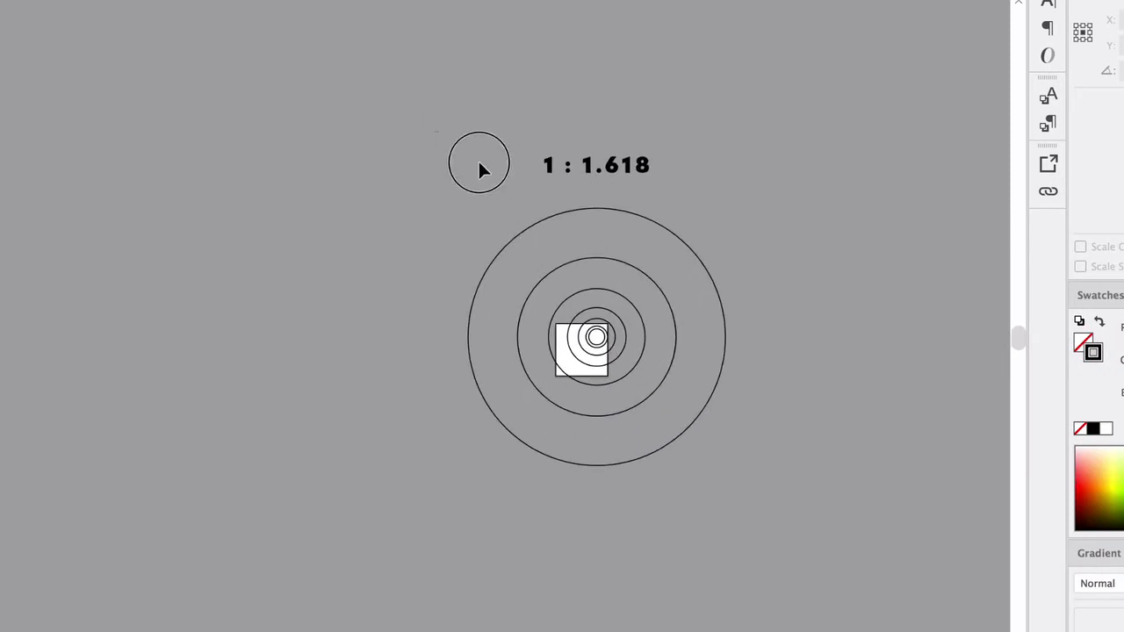
{"action": "left_click_drag", "start_coordinate": [478, 163], "coordinate": [690, 418]}
{"action": "left_click_drag", "start_coordinate": [515, 259], "coordinate": [742, 272]}
{"action": "left_click", "coordinate": [574, 203]}
{"action": "scroll", "coordinate": [615, 349], "scroll_direction": "up", "scroll_amount": 2}
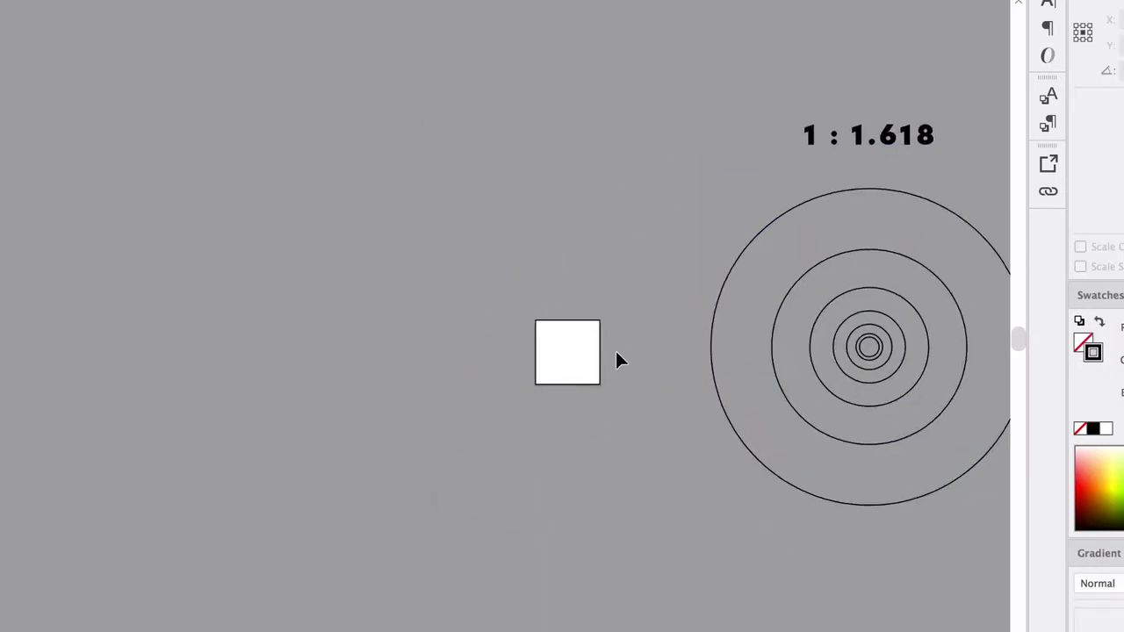
{"action": "scroll", "coordinate": [615, 348], "scroll_direction": "right", "scroll_amount": 2}
{"action": "scroll", "coordinate": [615, 349], "scroll_direction": "up", "scroll_amount": 1}
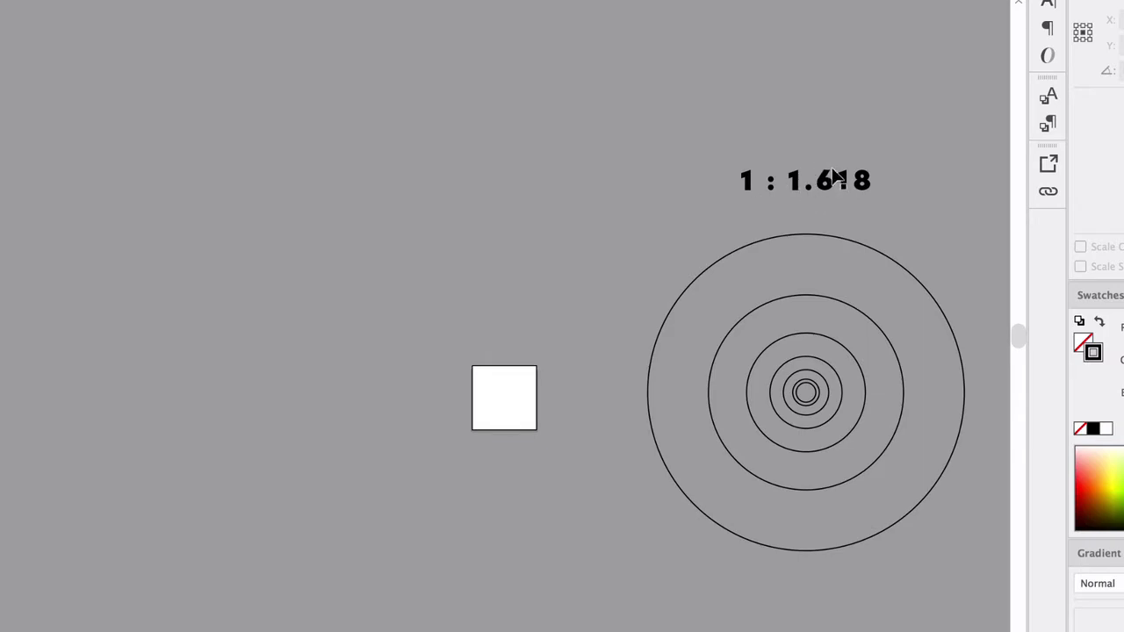
Step: Add a second artboard 1.618 in wide by 1 in high beside the first, keeping the first a 1 in square
{"action": "left_click", "coordinate": [41, 0]}
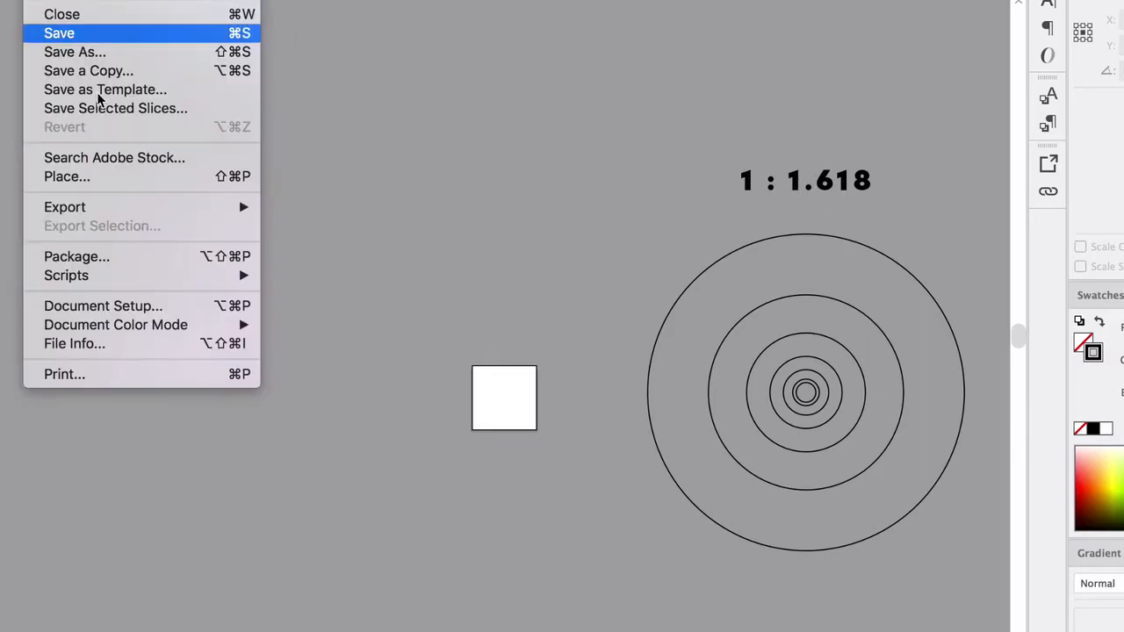
{"action": "left_click", "coordinate": [131, 307]}
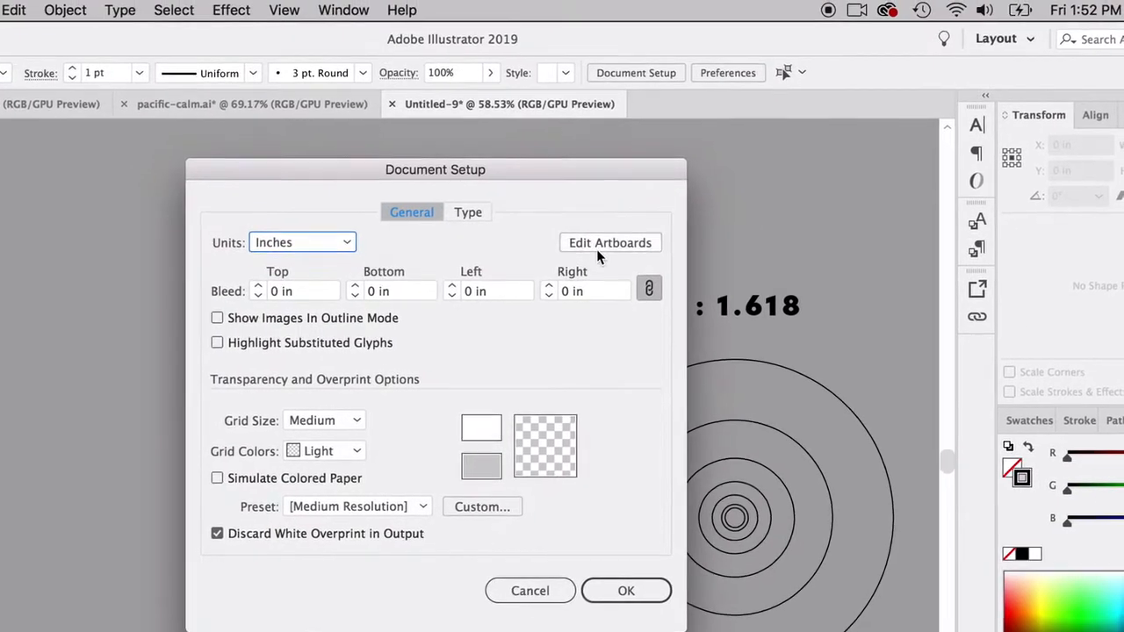
{"action": "left_click", "coordinate": [596, 248]}
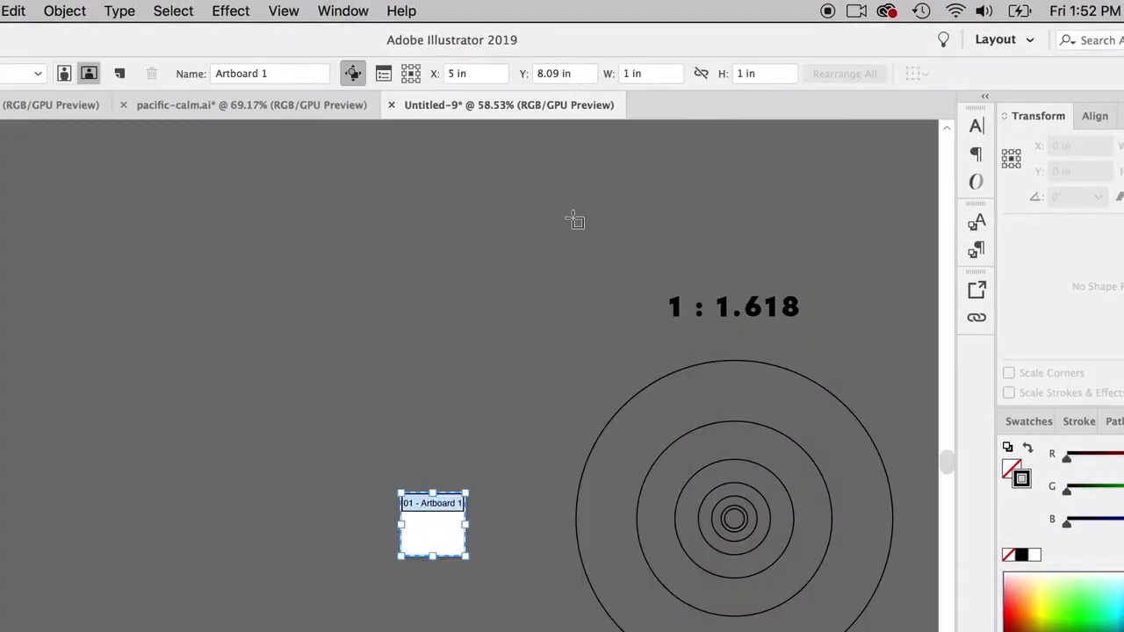
{"action": "left_click", "coordinate": [645, 75]}
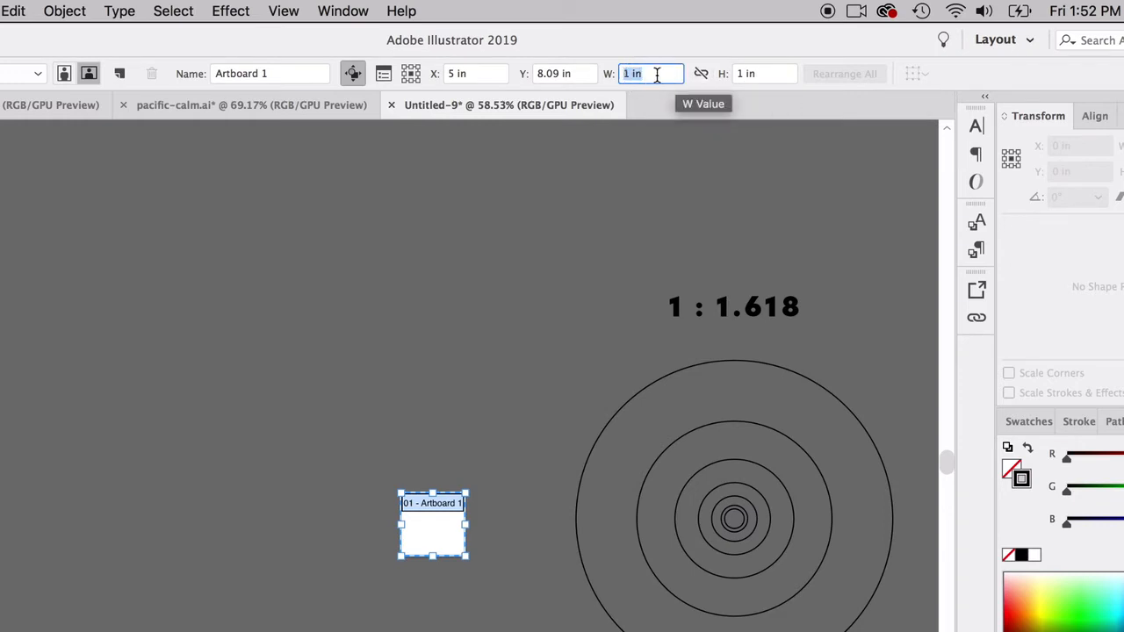
{"action": "type", "text": "1.618"}
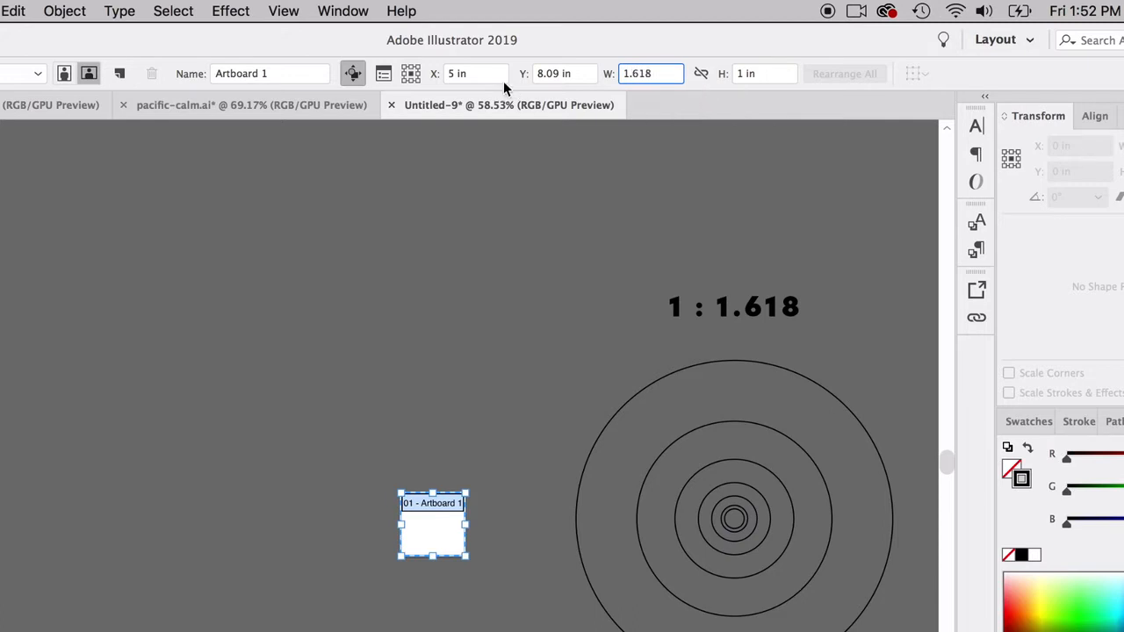
{"action": "left_click", "coordinate": [118, 73]}
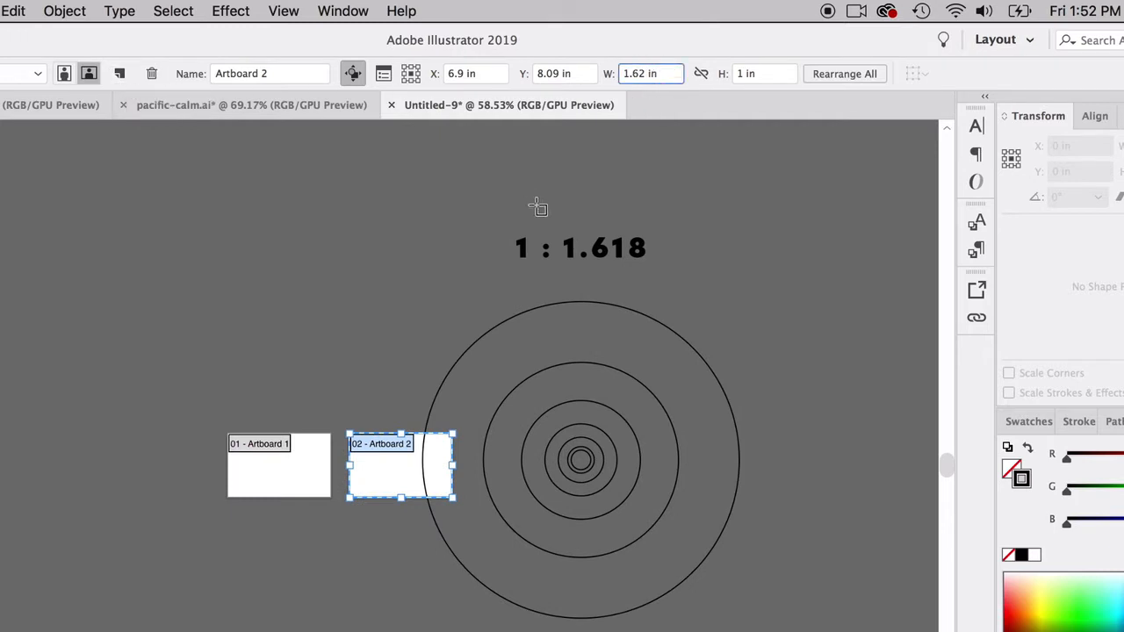
{"action": "left_click", "coordinate": [644, 74]}
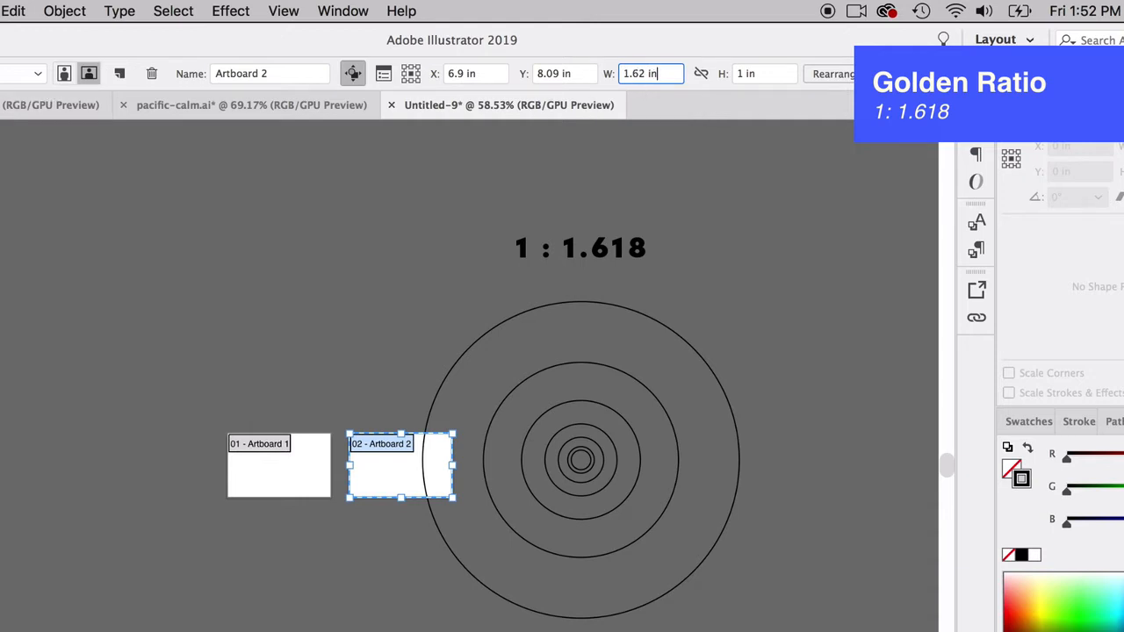
{"action": "key", "text": "Return"}
{"action": "key", "text": "Escape"}
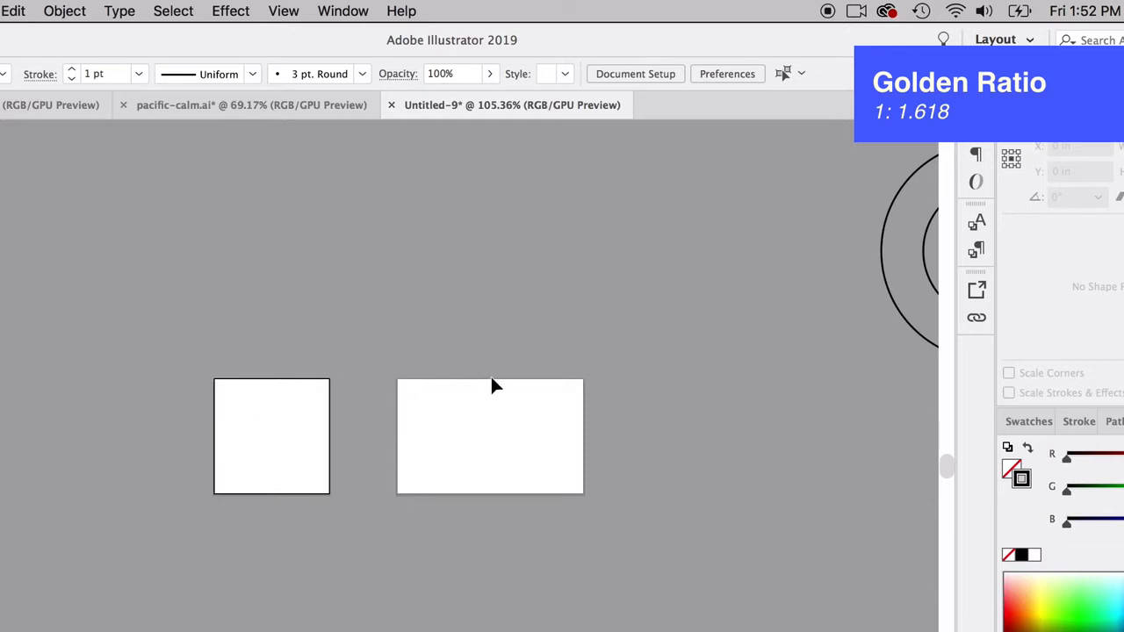
Step: Draw an unfilled, black-outlined square covering the whole square artboard with the Rectangle tool
{"action": "scroll", "coordinate": [490, 378], "scroll_direction": "right", "scroll_amount": 5}
{"action": "scroll", "coordinate": [490, 379], "scroll_direction": "up", "scroll_amount": 3}
{"action": "scroll", "coordinate": [490, 378], "scroll_direction": "left", "scroll_amount": 3}
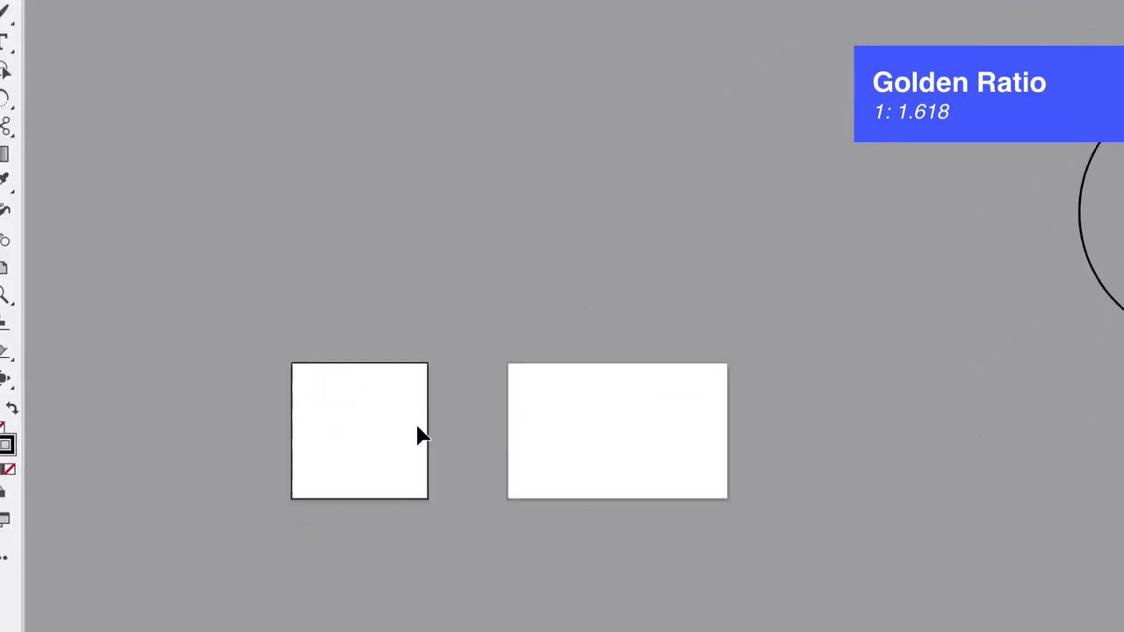
{"action": "scroll", "coordinate": [476, 377], "scroll_direction": "down", "scroll_amount": 3}
{"action": "scroll", "coordinate": [476, 377], "scroll_direction": "left", "scroll_amount": 1}
{"action": "key", "text": "m"}
{"action": "scroll", "coordinate": [387, 302], "scroll_direction": "up", "scroll_amount": 2}
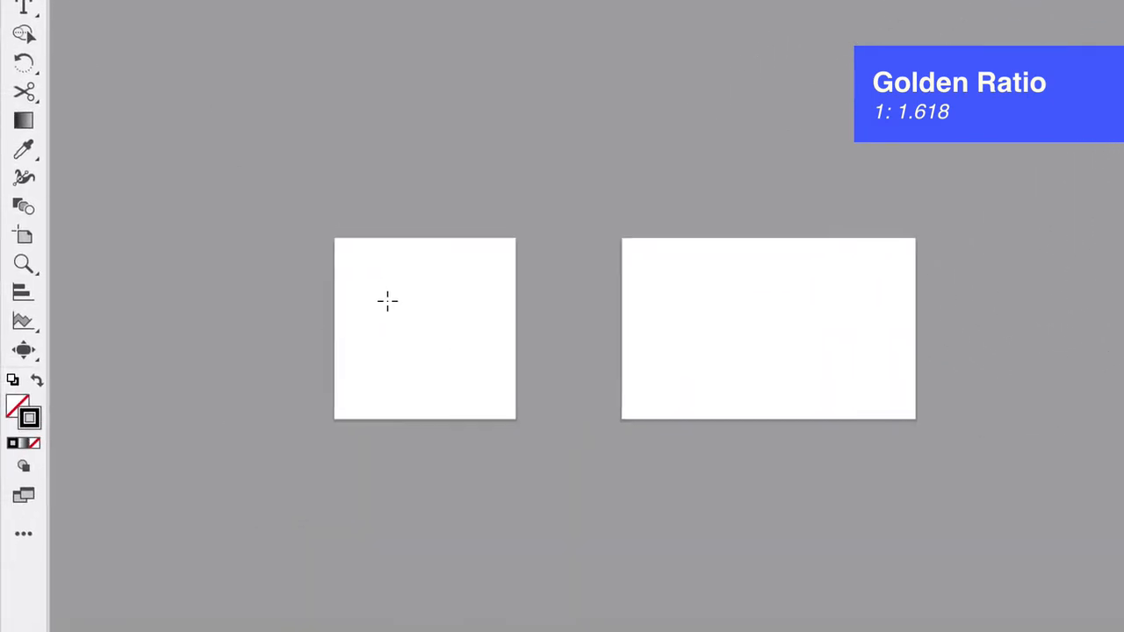
{"action": "left_click_drag", "start_coordinate": [333, 235], "coordinate": [518, 422]}
{"action": "key", "text": "v"}
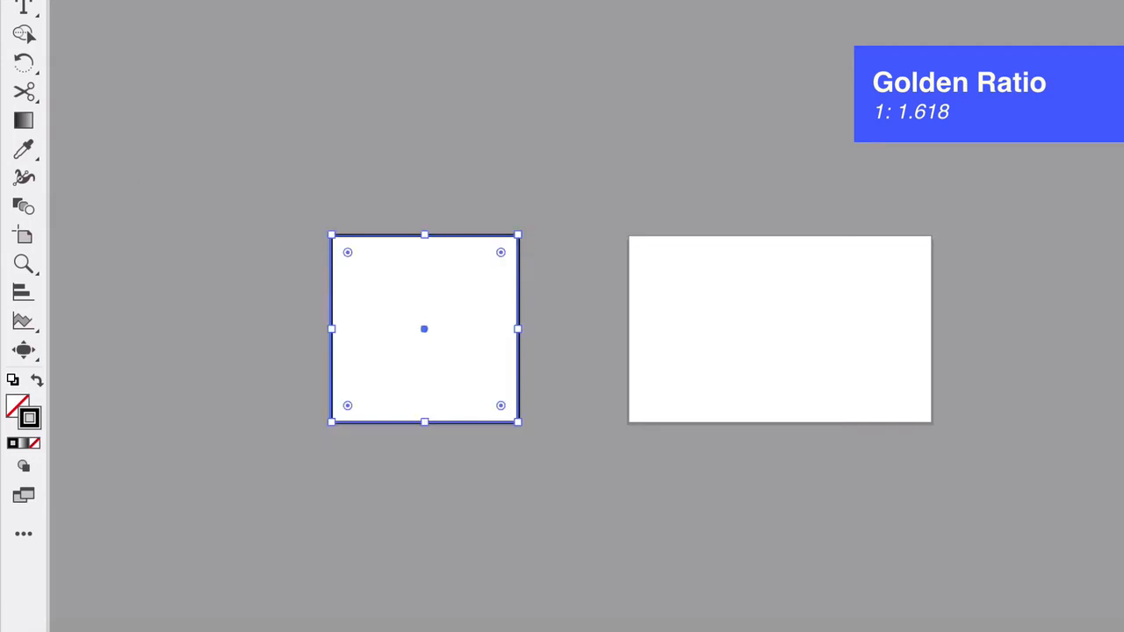
Step: Copy the square onto the second artboard and stretch the copy to cover that artboard's full width
{"action": "left_click_drag", "start_coordinate": [391, 265], "coordinate": [676, 236]}
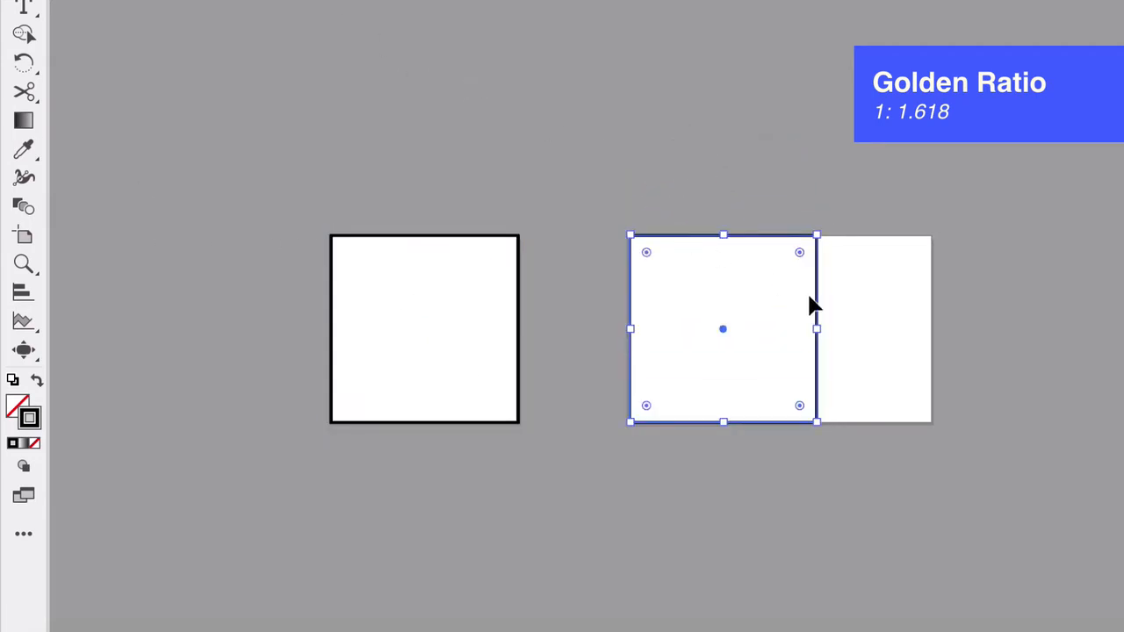
{"action": "left_click_drag", "start_coordinate": [817, 326], "coordinate": [931, 332]}
{"action": "left_click", "coordinate": [1034, 251]}
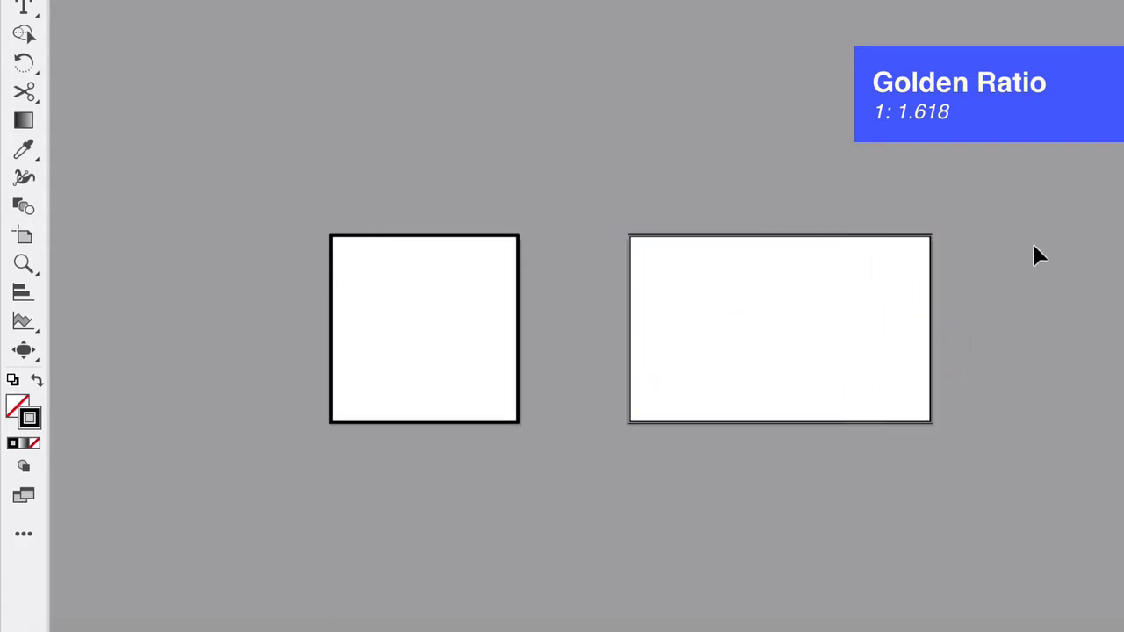
{"action": "left_click_drag", "start_coordinate": [418, 172], "coordinate": [837, 358]}
{"action": "left_click_drag", "start_coordinate": [736, 344], "coordinate": [728, 139]}
{"action": "left_click_drag", "start_coordinate": [457, 151], "coordinate": [685, 333]}
{"action": "left_click_drag", "start_coordinate": [630, 284], "coordinate": [629, 75]}
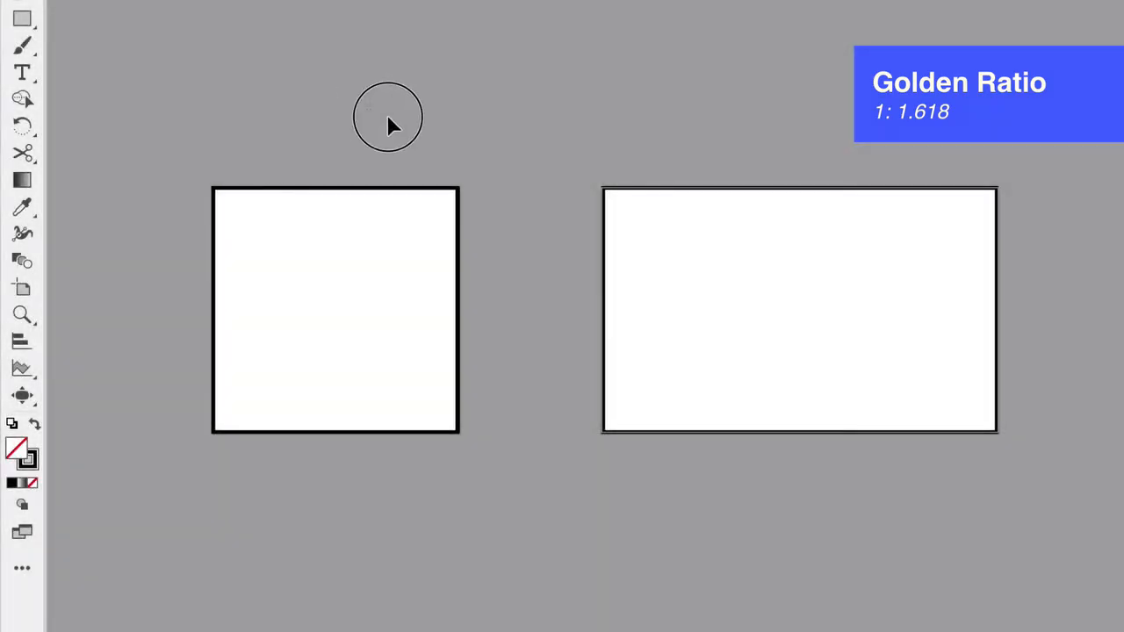
Step: Swap fill and stroke on both the square and the wide rectangle, giving them a black fill and no stroke
{"action": "left_click_drag", "start_coordinate": [389, 120], "coordinate": [539, 309]}
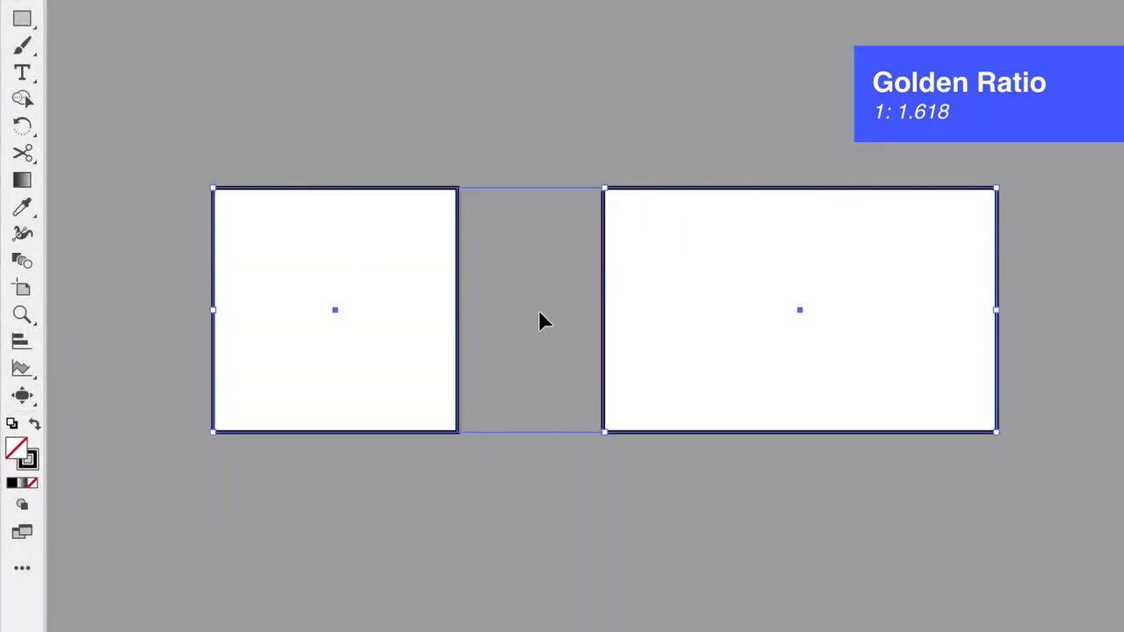
{"action": "left_click", "coordinate": [36, 424]}
{"action": "left_click", "coordinate": [149, 351]}
Step: Extend the square's right side and the rectangle's left side to their artboards' edges, and fill the rectangle dark navy
{"action": "left_click", "coordinate": [269, 271]}
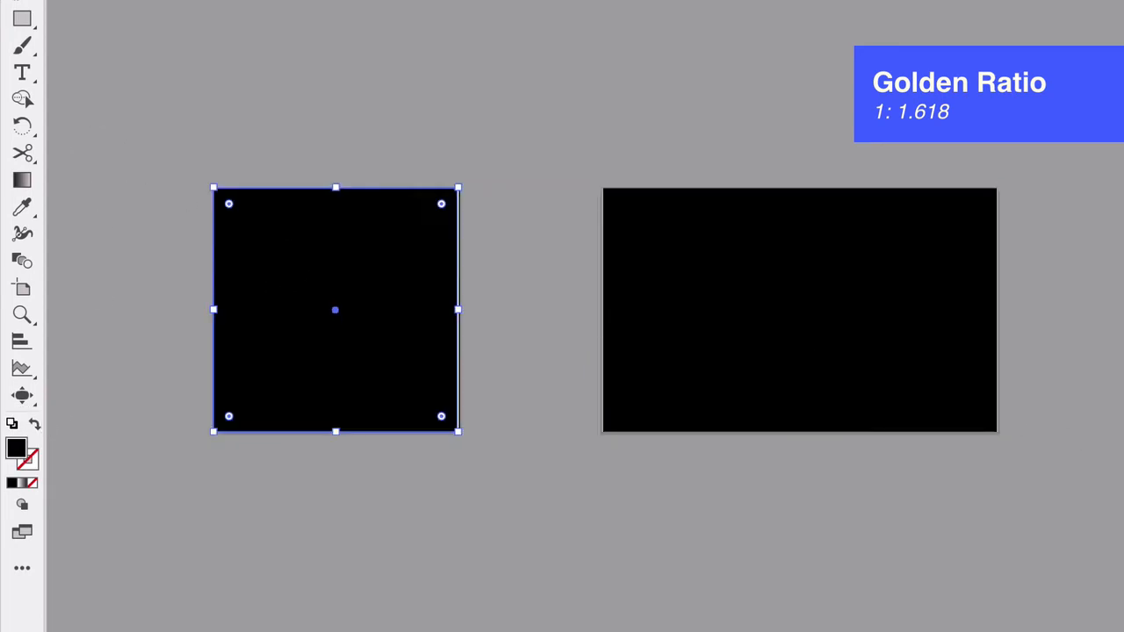
{"action": "left_click_drag", "start_coordinate": [457, 309], "coordinate": [460, 308]}
{"action": "left_click", "coordinate": [604, 309]}
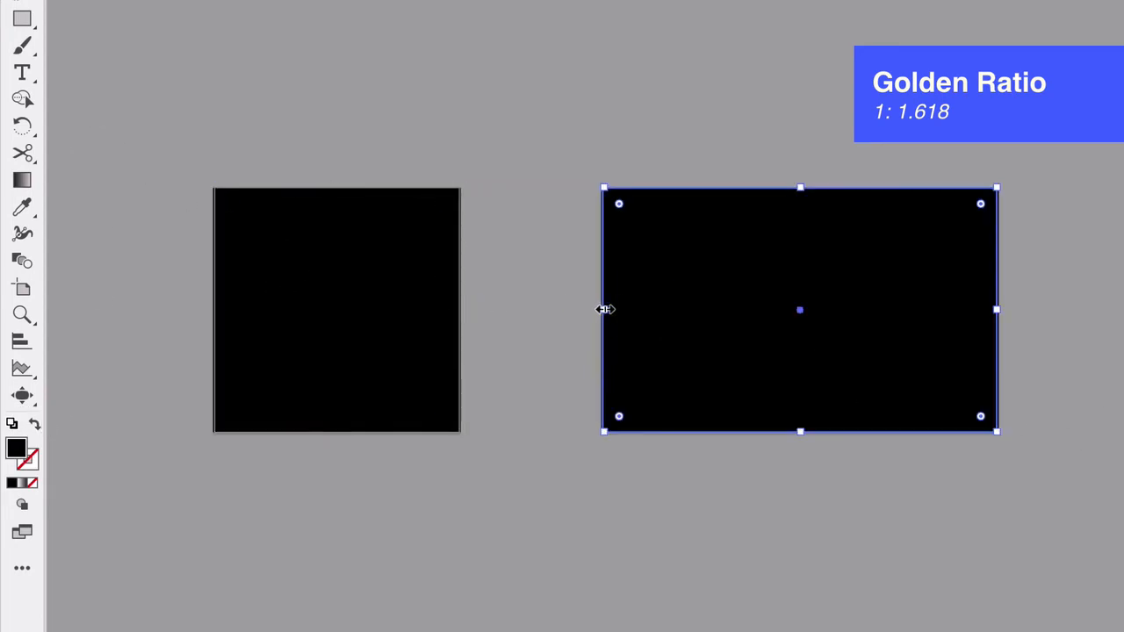
{"action": "left_click_drag", "start_coordinate": [604, 309], "coordinate": [601, 309]}
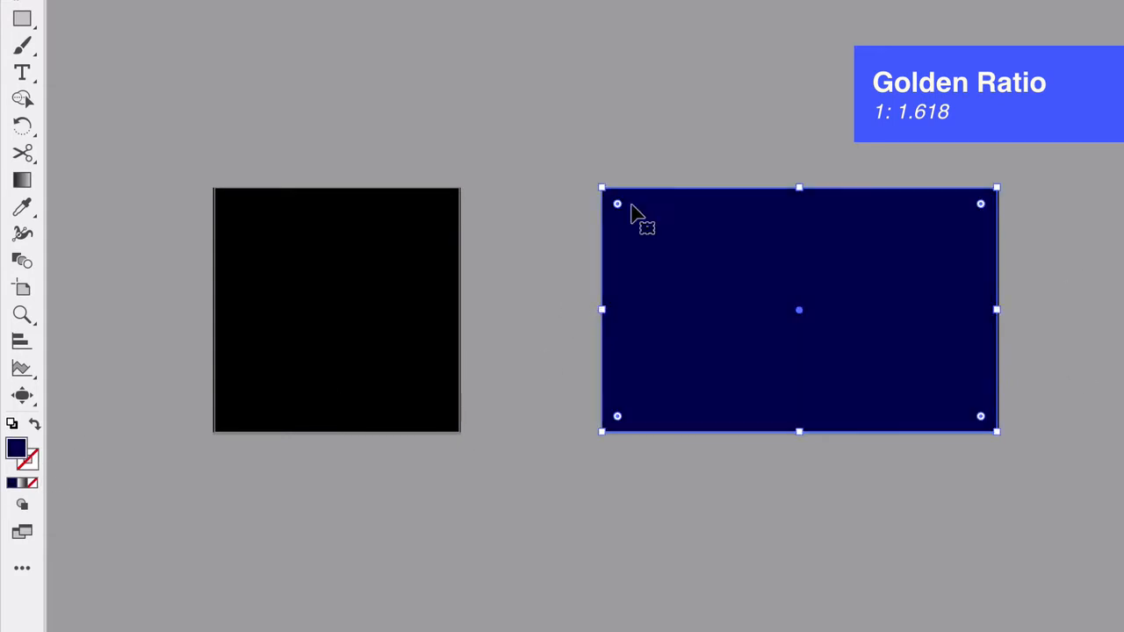
Step: Fill the square with dark gold
{"action": "left_click", "coordinate": [298, 266]}
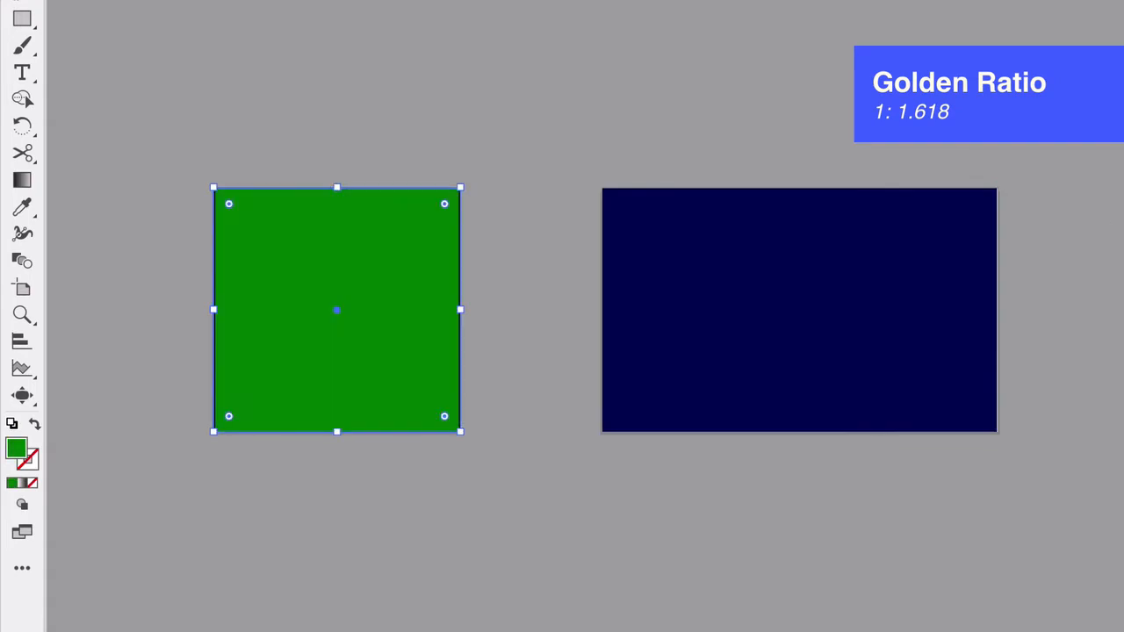
{"action": "left_click", "coordinate": [838, 94]}
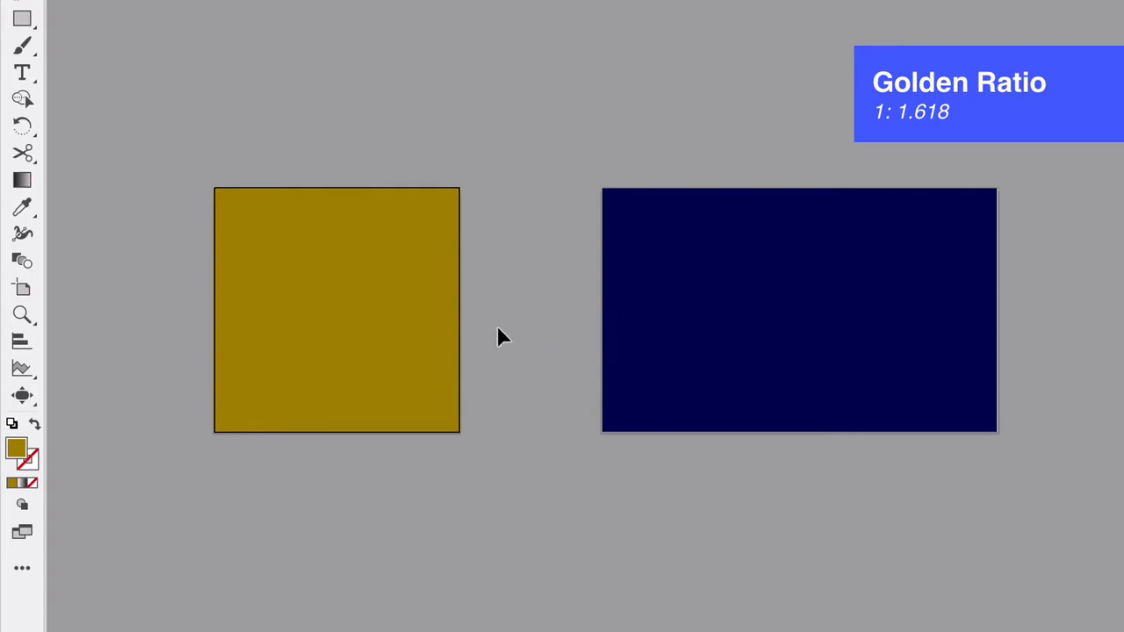
Step: Move the gold square onto the left part of the navy rectangle and bring it to the front
{"action": "left_click_drag", "start_coordinate": [381, 331], "coordinate": [769, 327]}
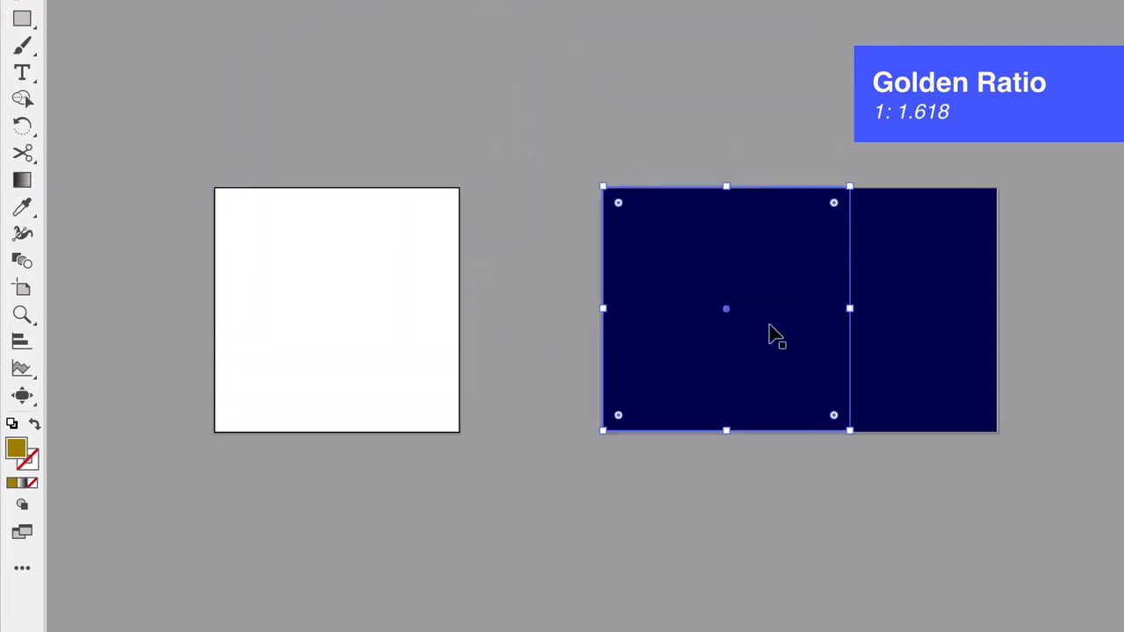
{"action": "right_click", "coordinate": [776, 335]}
{"action": "mouse_move", "coordinate": [896, 590]}
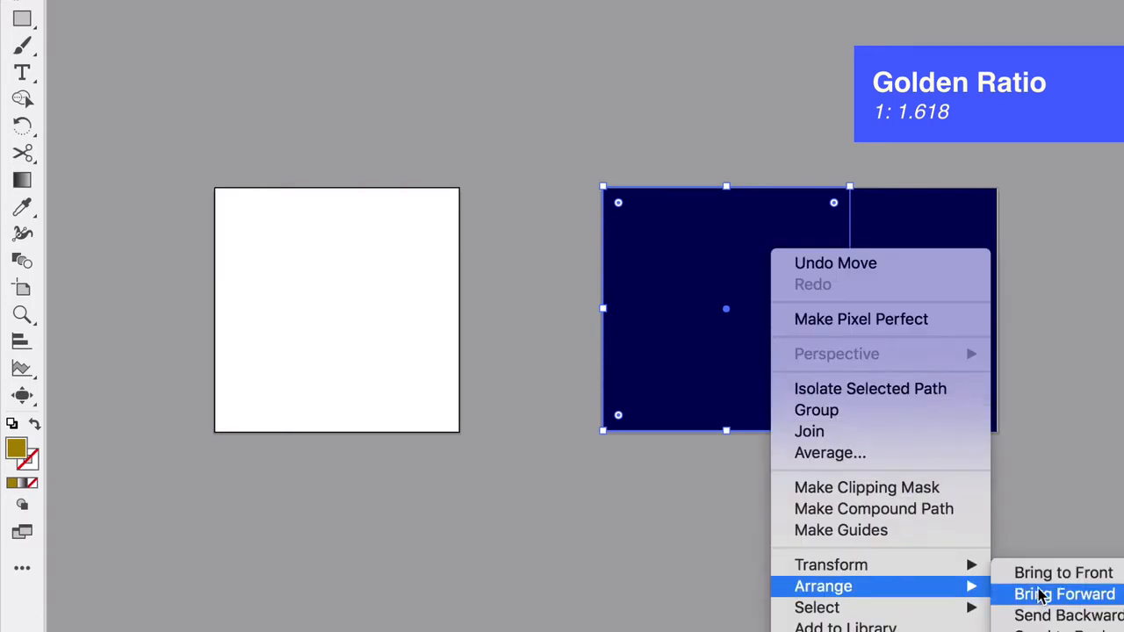
{"action": "left_click", "coordinate": [1035, 566]}
Step: Move the gold square and navy rectangle together off the artboards, into the empty area above them
{"action": "left_click_drag", "start_coordinate": [952, 548], "coordinate": [840, 250]}
{"action": "left_click_drag", "start_coordinate": [936, 338], "coordinate": [770, 43]}
{"action": "scroll", "coordinate": [764, 56], "scroll_direction": "up", "scroll_amount": 5}
{"action": "scroll", "coordinate": [690, 160], "scroll_direction": "up", "scroll_amount": 4}
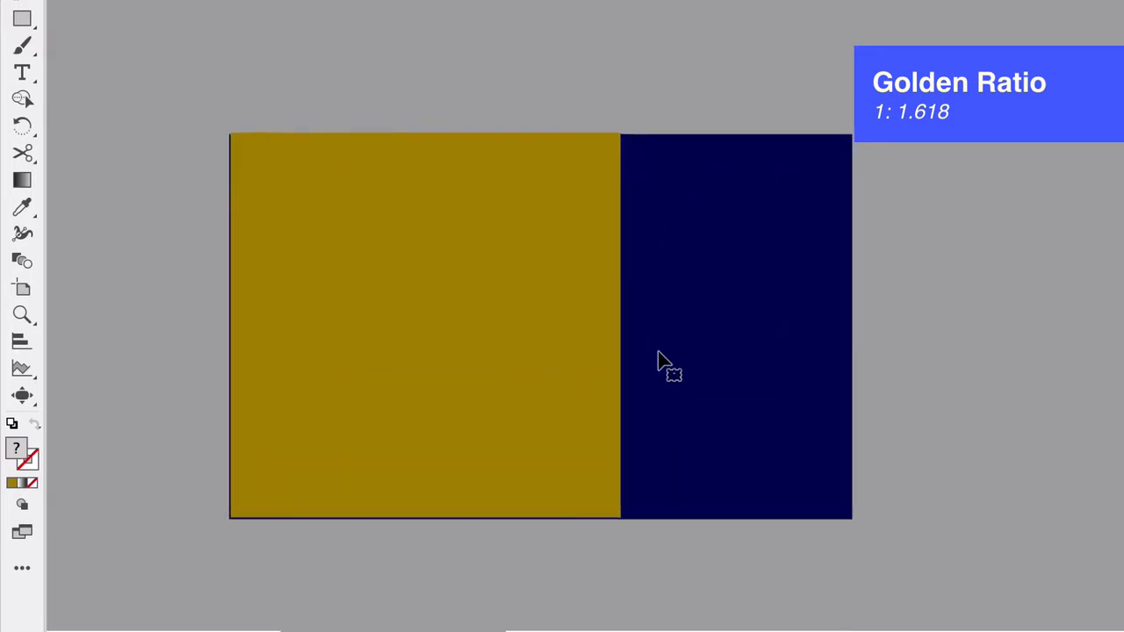
{"action": "left_click", "coordinate": [971, 267]}
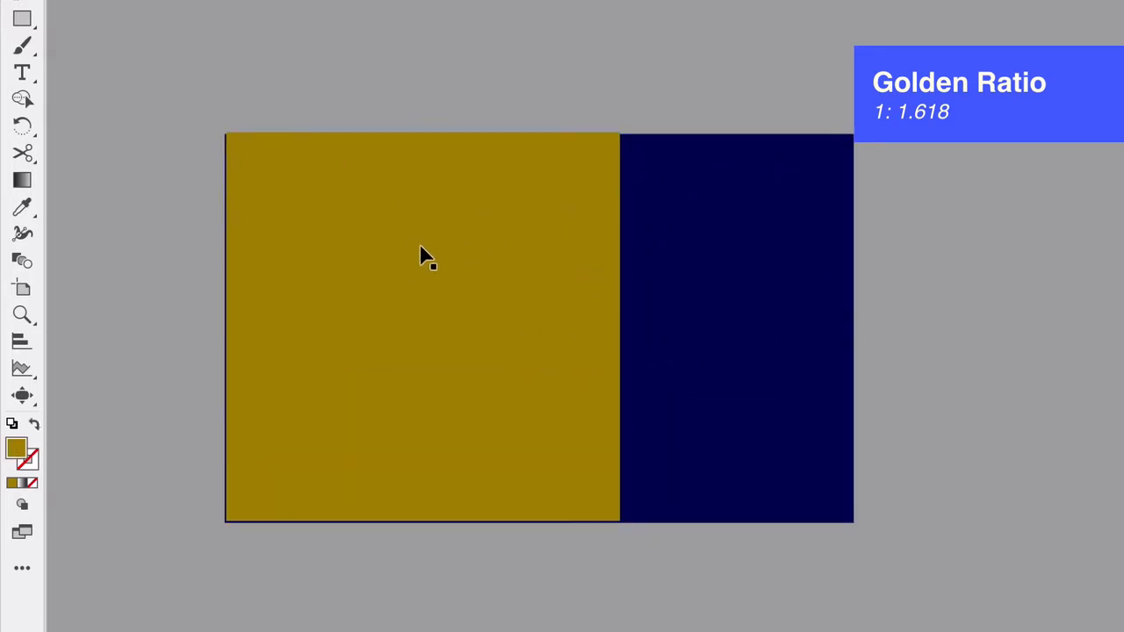
{"action": "left_click_drag", "start_coordinate": [685, 264], "coordinate": [685, 181]}
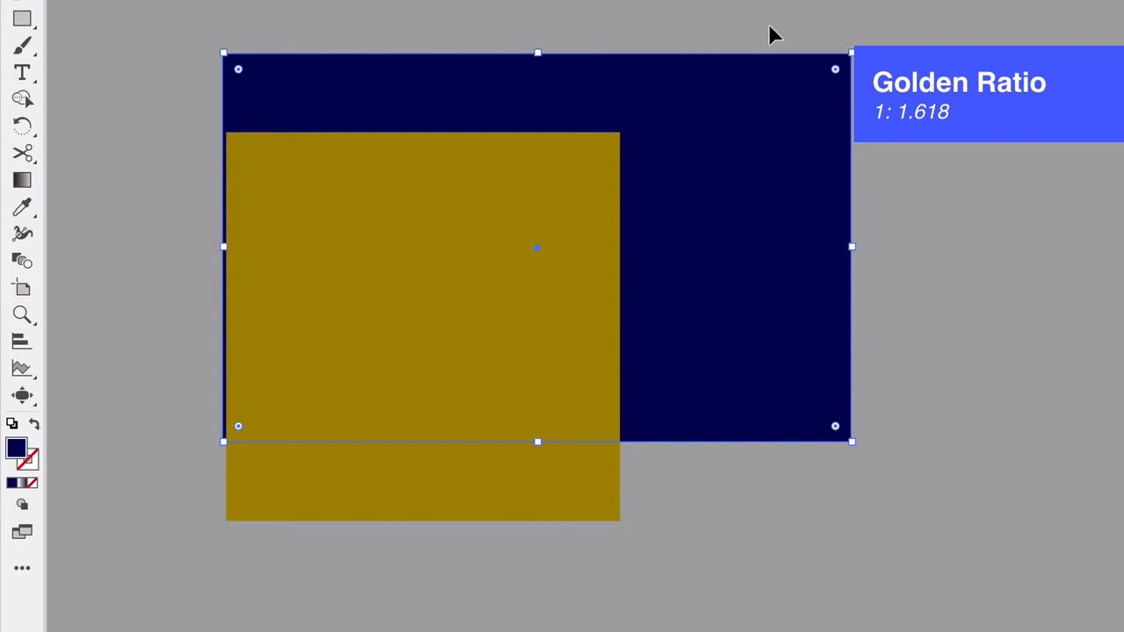
{"action": "left_click_drag", "start_coordinate": [709, 241], "coordinate": [712, 322]}
{"action": "left_click", "coordinate": [898, 267]}
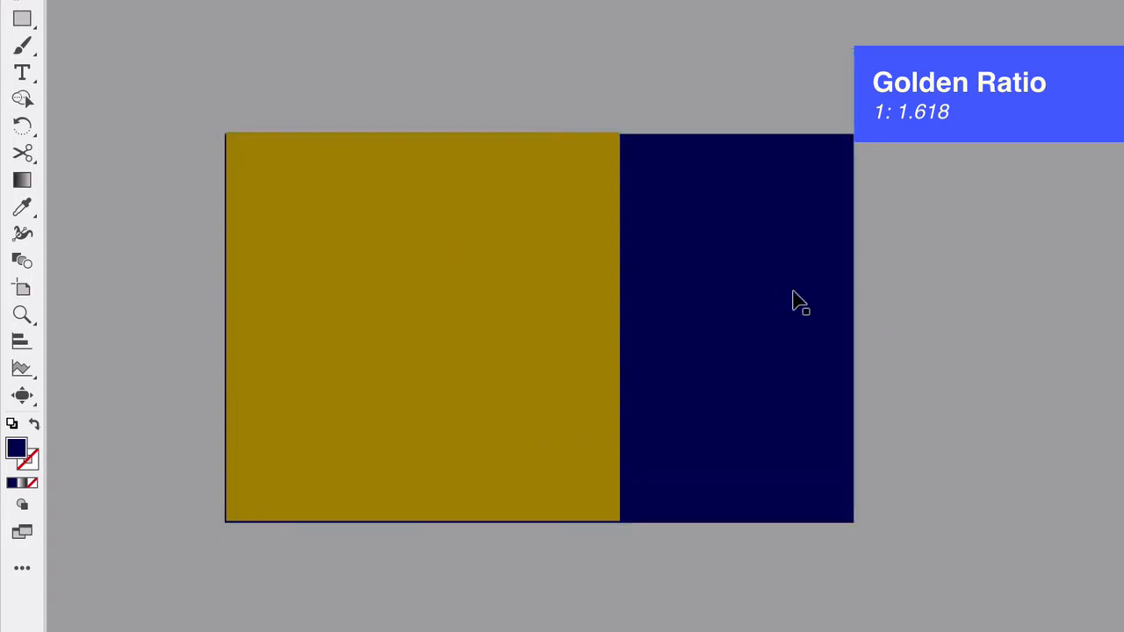
Step: Align the gold square and navy rectangle vertically so their top and bottom edges are flush
{"action": "left_click", "coordinate": [505, 279]}
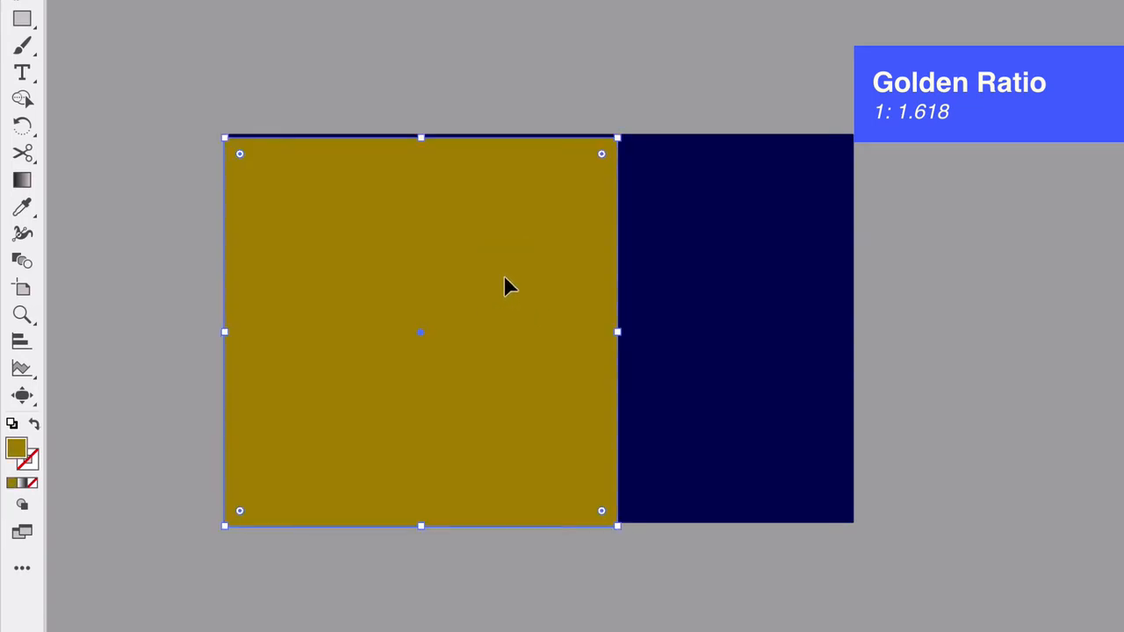
{"action": "left_click", "coordinate": [774, 273], "text": "shift"}
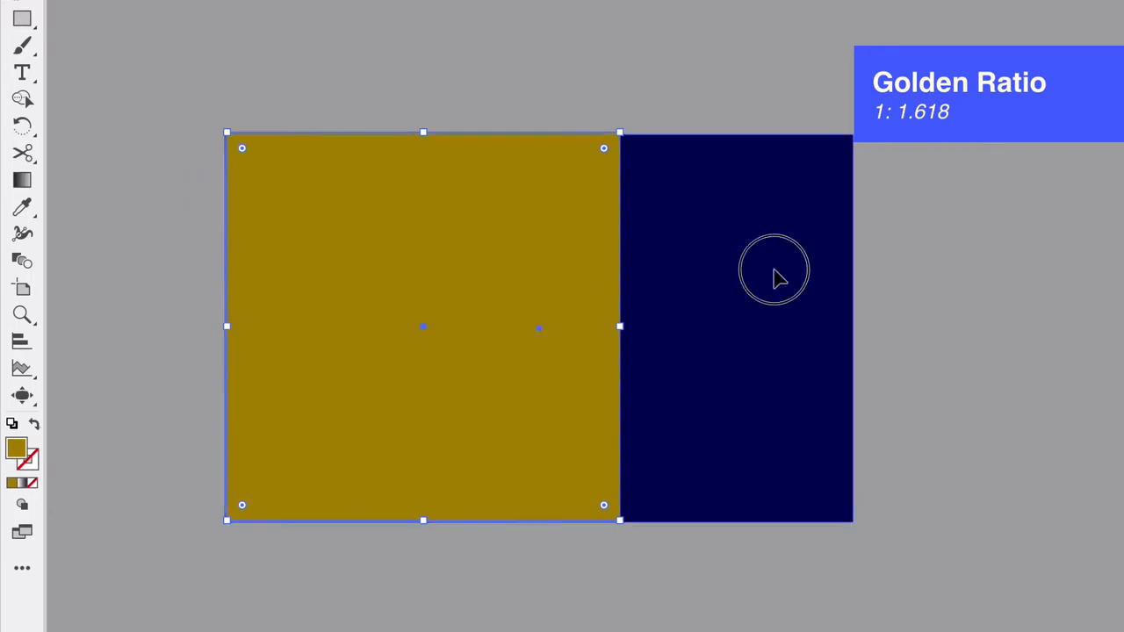
{"action": "key", "text": "shift+F7"}
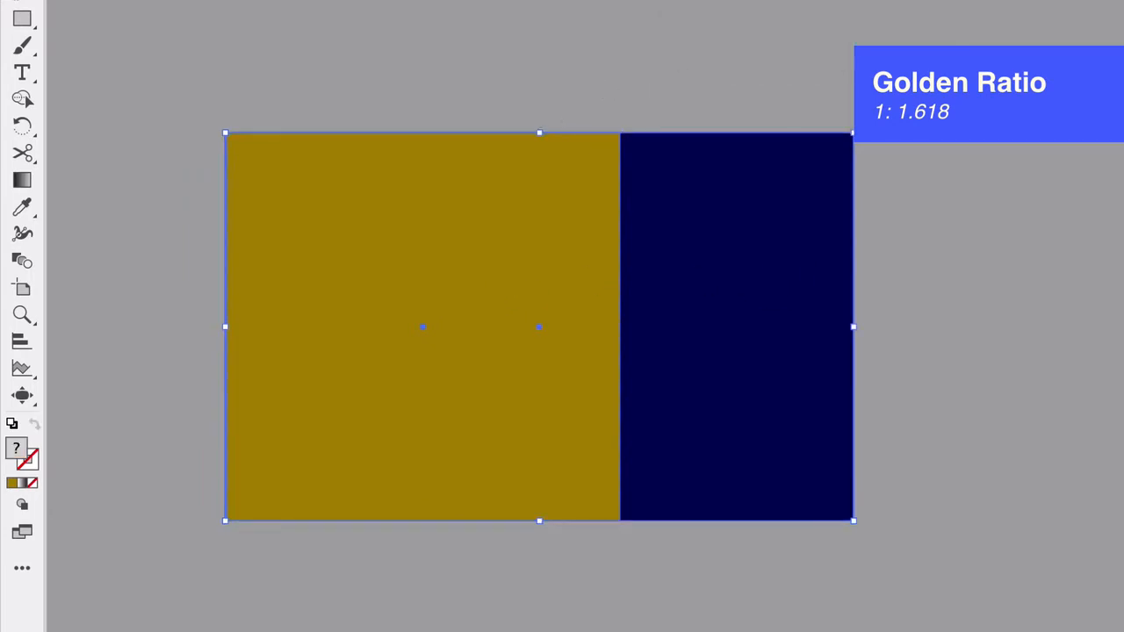
{"action": "left_click", "coordinate": [744, 208]}
{"action": "left_click", "coordinate": [599, 83]}
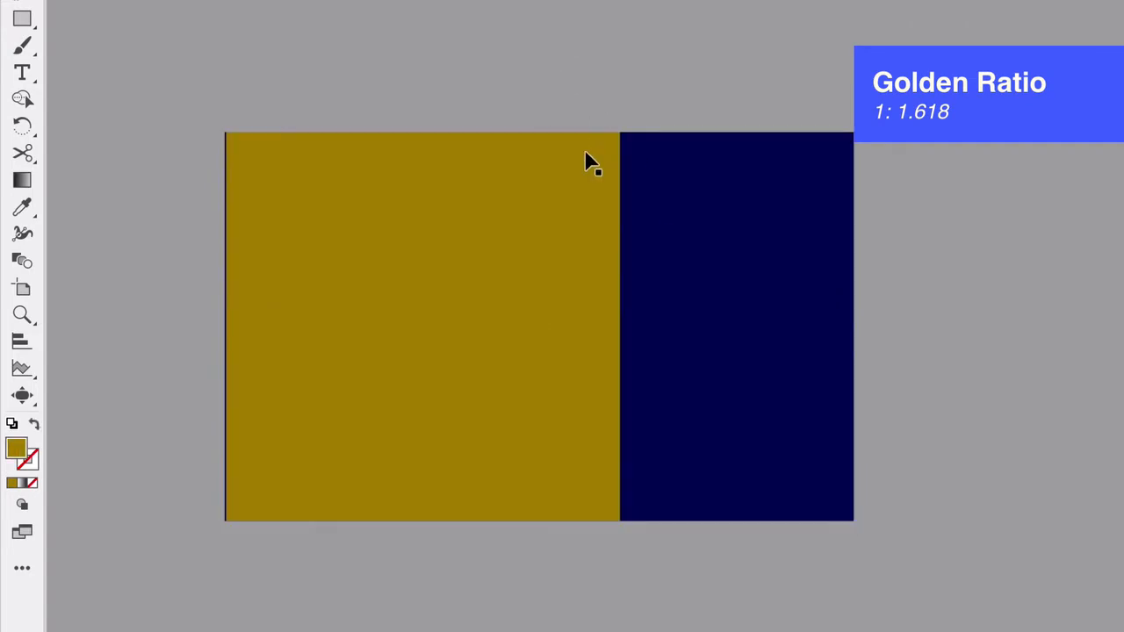
{"action": "left_click_drag", "start_coordinate": [532, 62], "coordinate": [752, 213]}
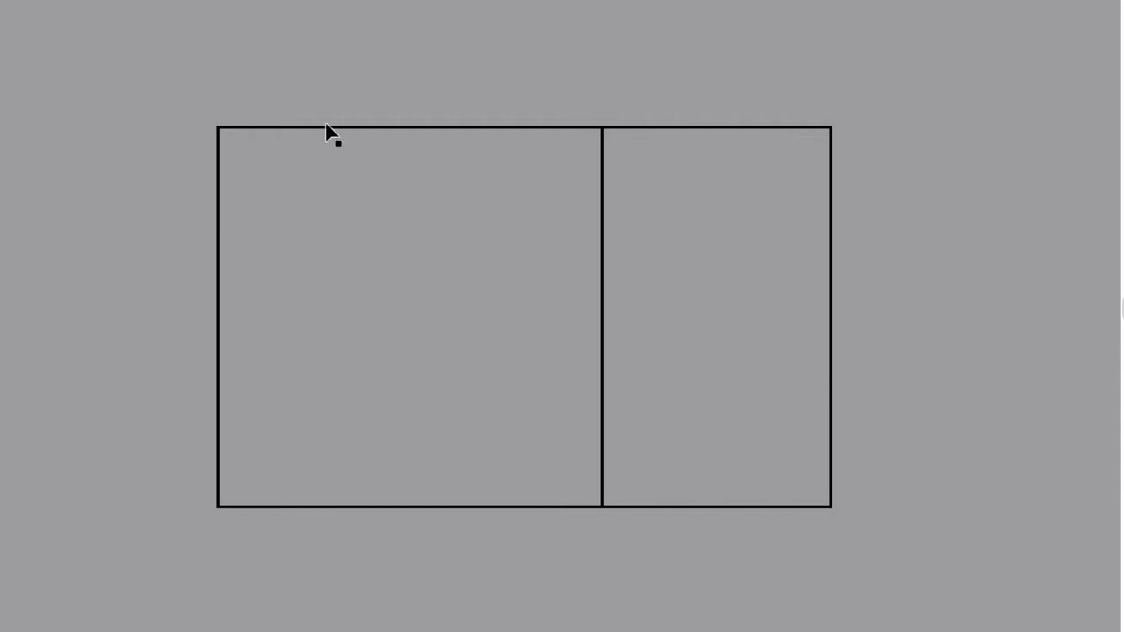
Step: Convert the black strokes of the square and rectangle frames into outlined shapes with Outline Stroke
{"action": "left_click", "coordinate": [723, 342]}
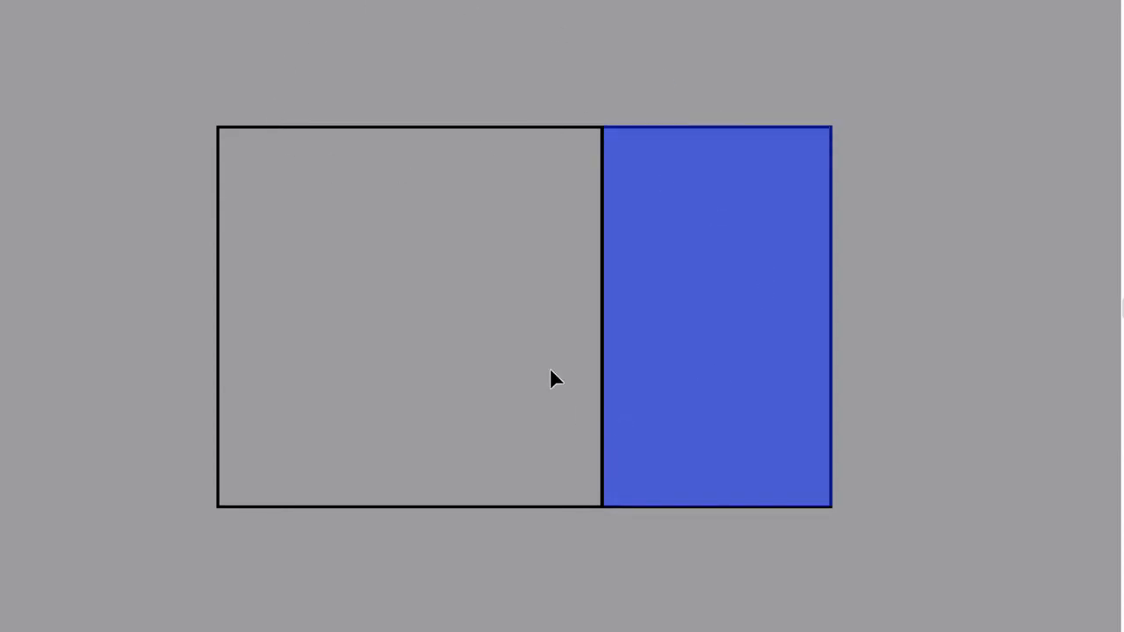
{"action": "left_click", "coordinate": [734, 396]}
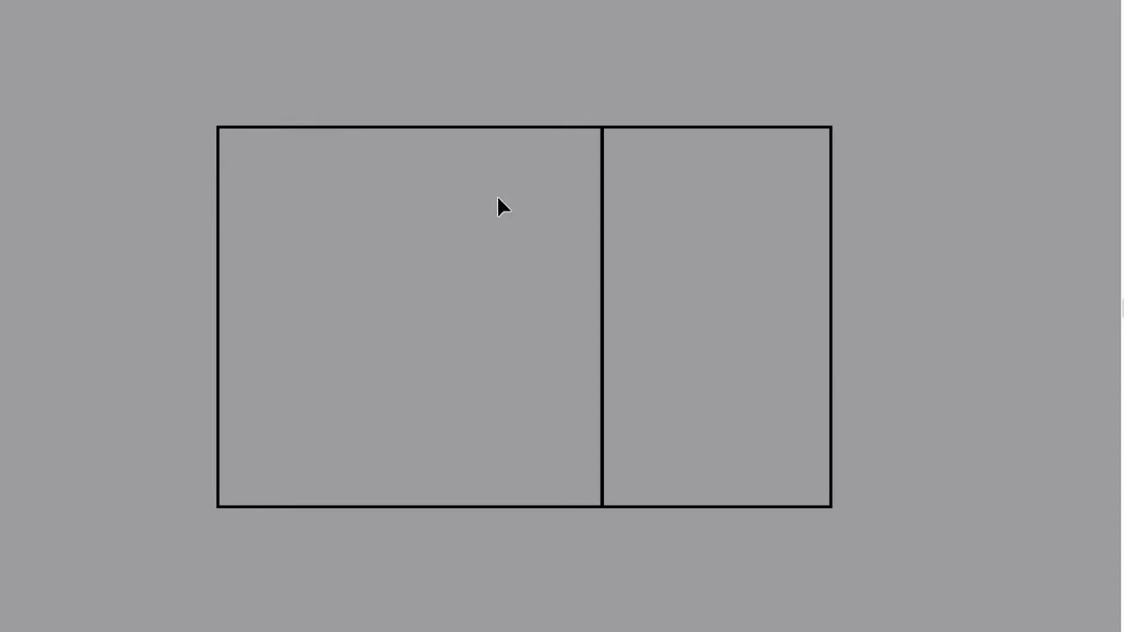
{"action": "left_click", "coordinate": [683, 201]}
{"action": "left_click", "coordinate": [147, 1]}
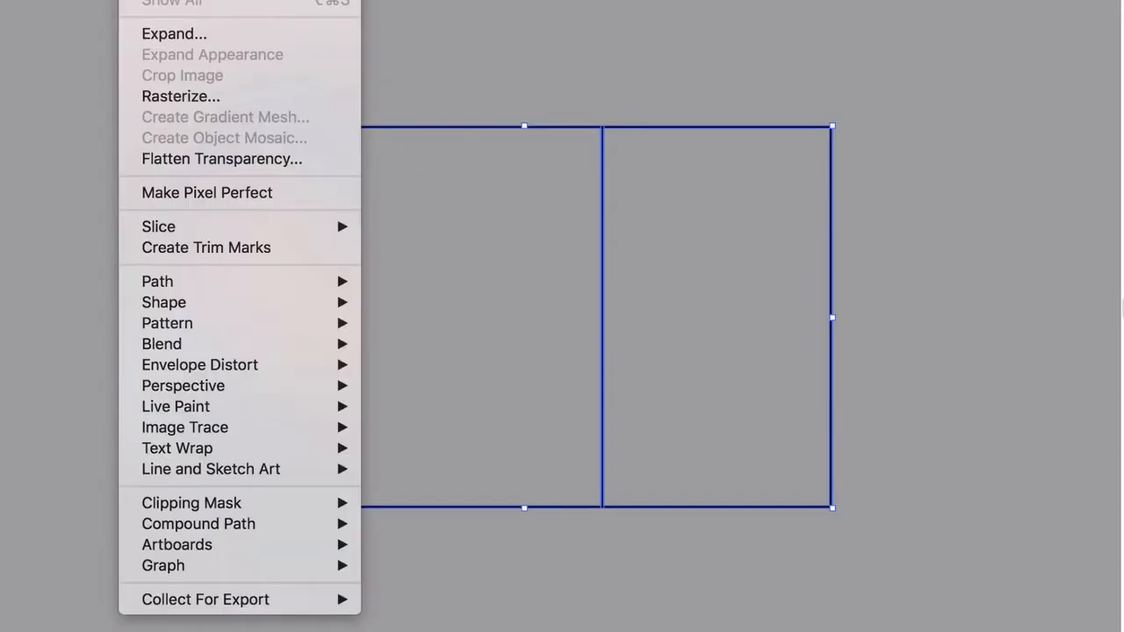
{"action": "mouse_move", "coordinate": [317, 285]}
{"action": "left_click", "coordinate": [417, 338]}
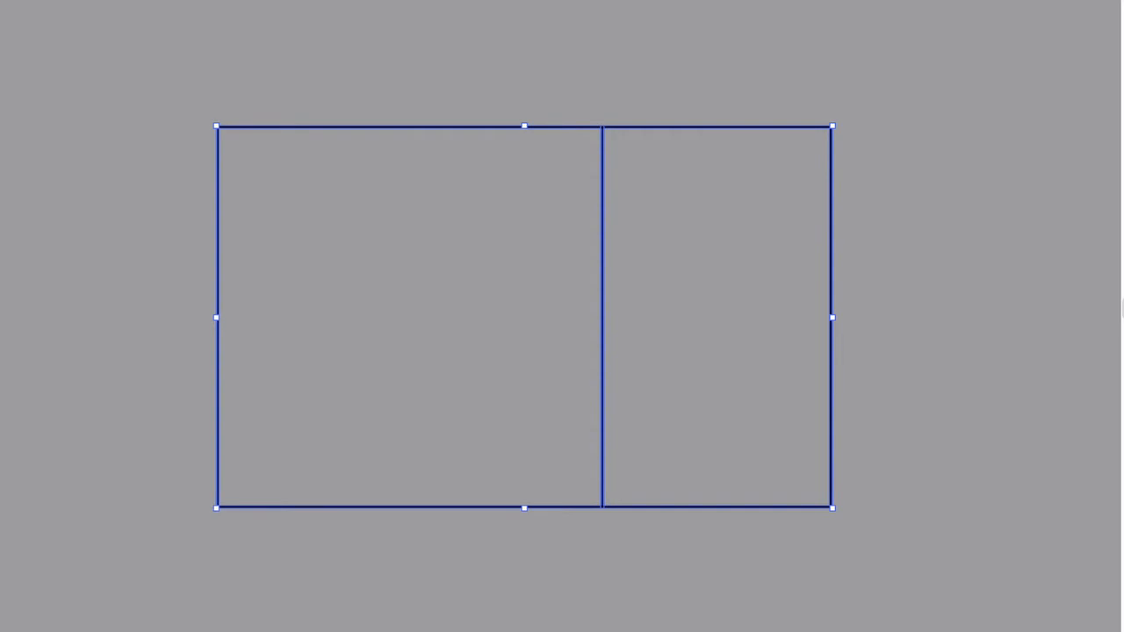
{"action": "left_click", "coordinate": [147, 1]}
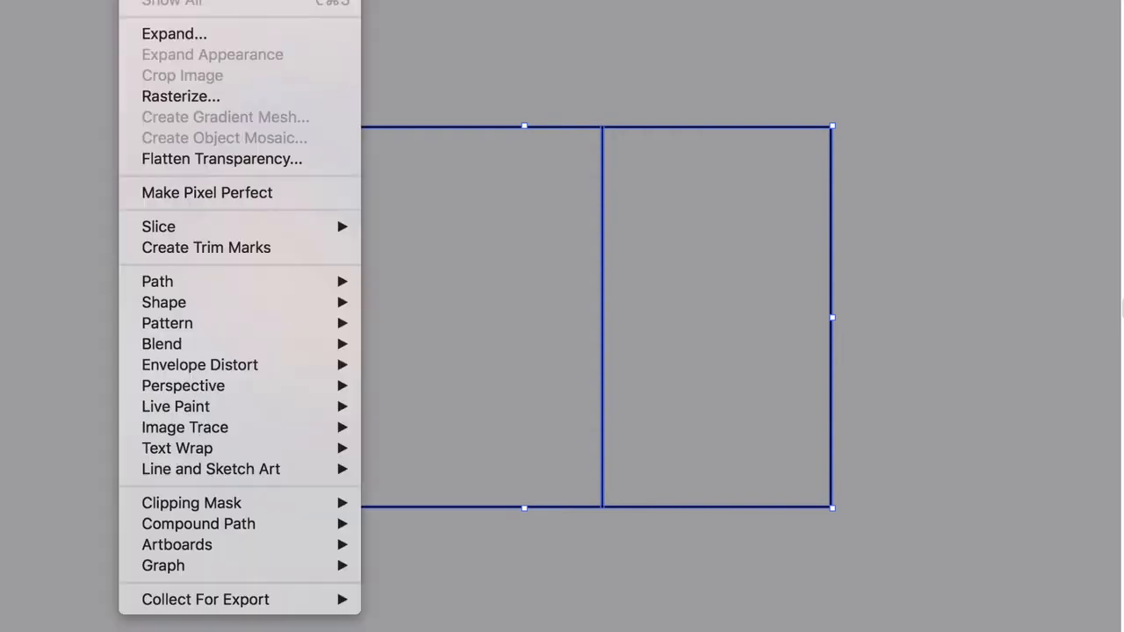
{"action": "left_click", "coordinate": [148, 1]}
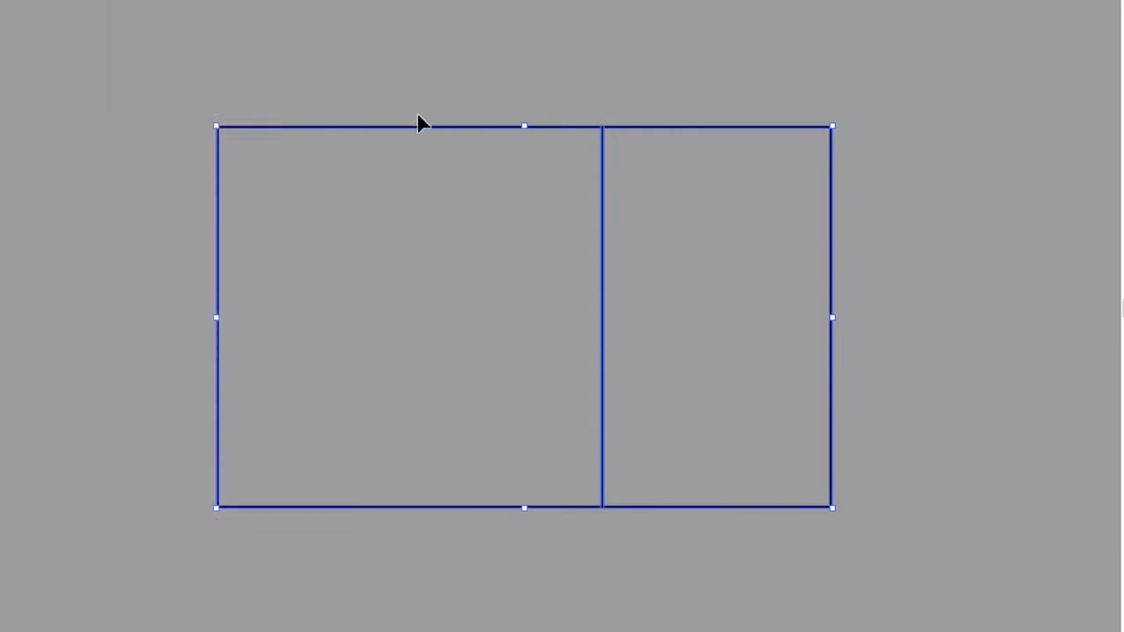
Step: Duplicate the outlined diagram above and to the left of the original and rotate the copy by 270°
{"action": "key", "text": "a"}
{"action": "key", "text": "v"}
{"action": "left_click_drag", "start_coordinate": [485, 126], "coordinate": [431, 37]}
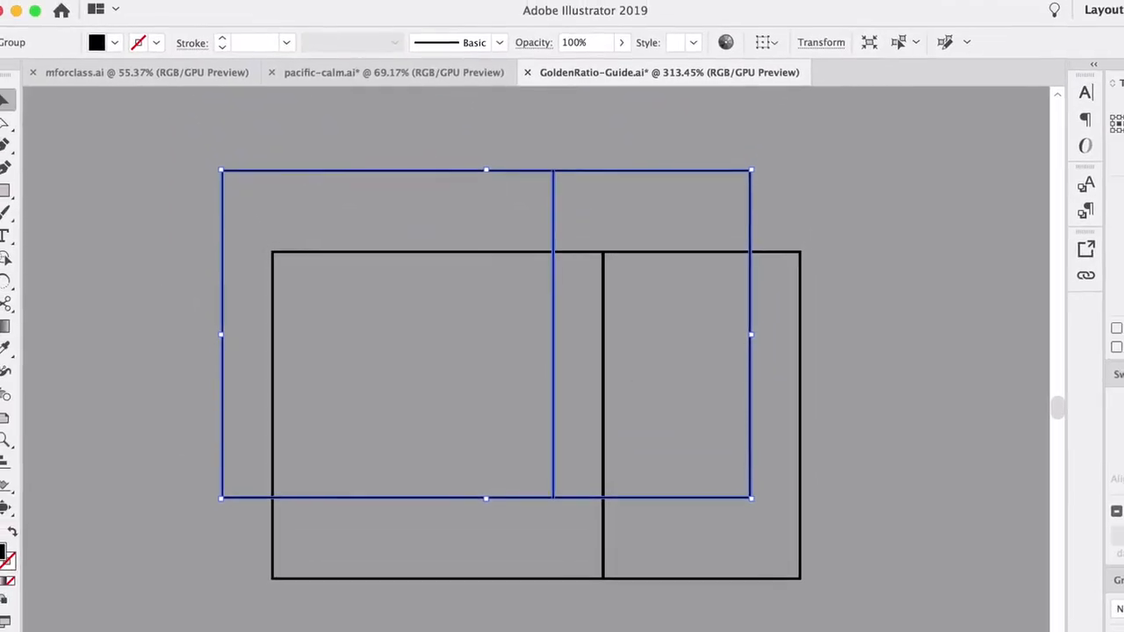
{"action": "left_click", "coordinate": [225, 5]}
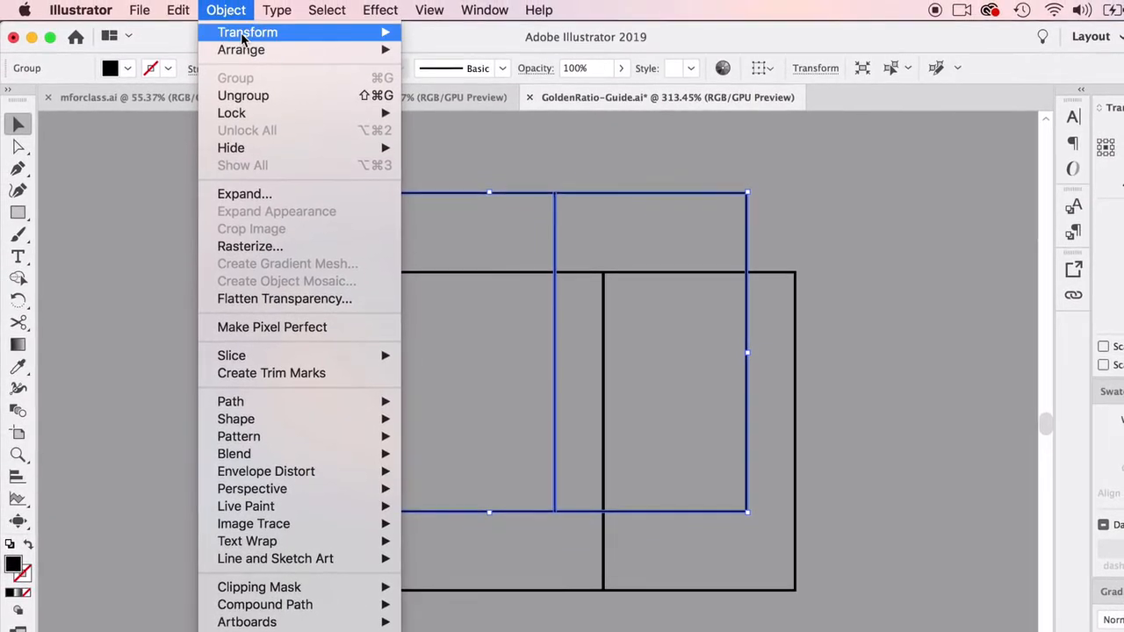
{"action": "mouse_move", "coordinate": [245, 28]}
{"action": "left_click", "coordinate": [474, 86]}
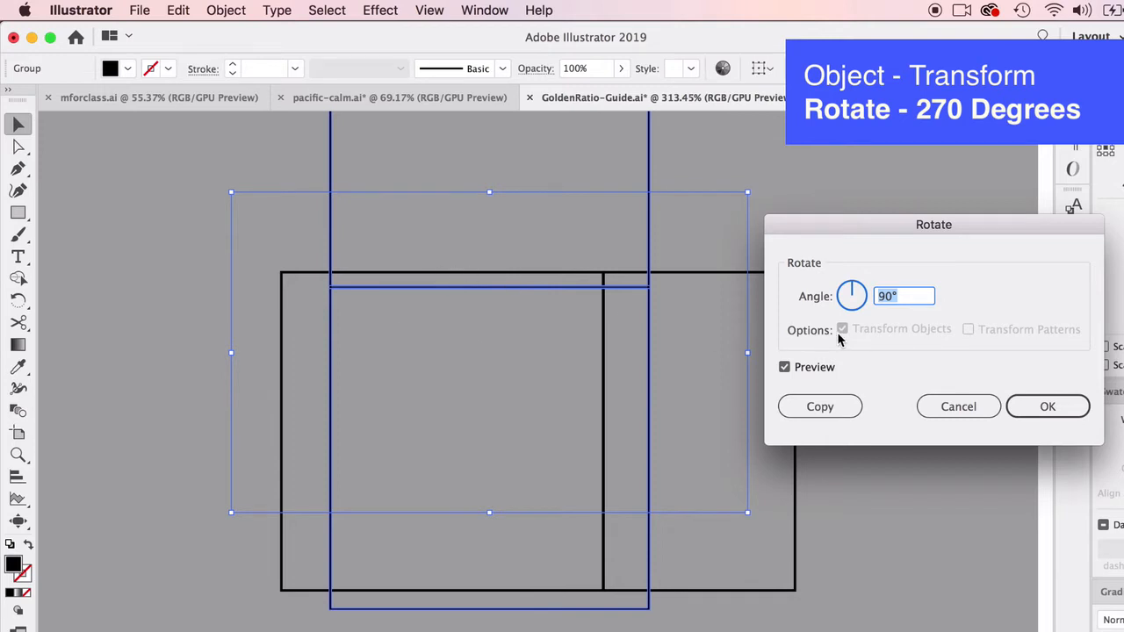
{"action": "type", "text": "270"}
{"action": "left_click", "coordinate": [1047, 405]}
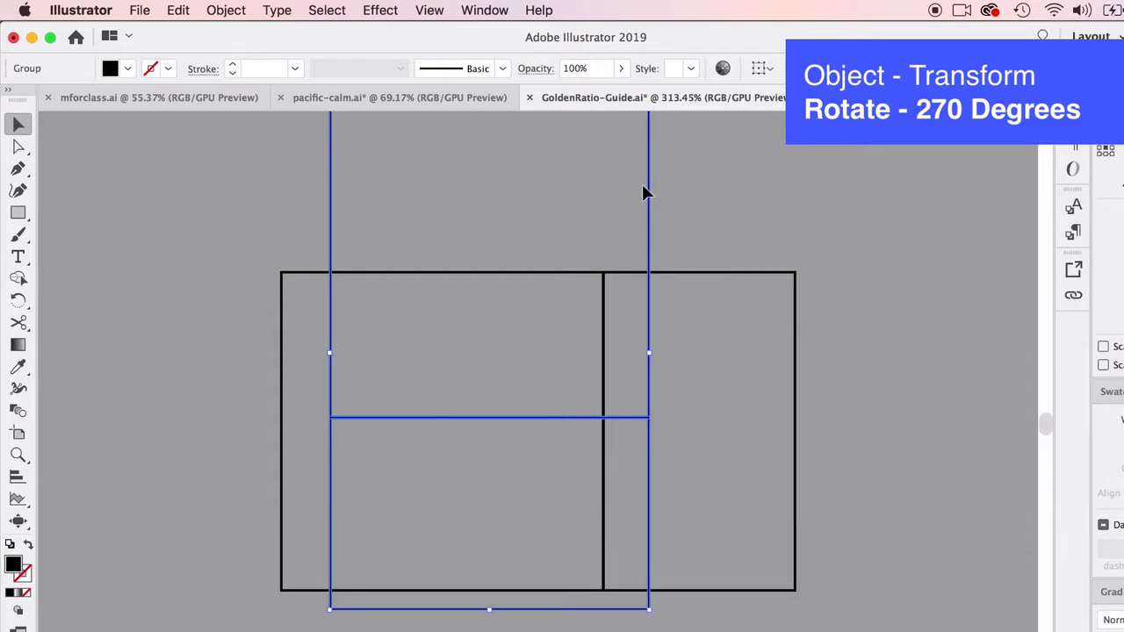
Step: Move and scale the rotated copy to fit exactly inside the narrow right section of the original diagram
{"action": "left_click_drag", "start_coordinate": [648, 189], "coordinate": [882, 279]}
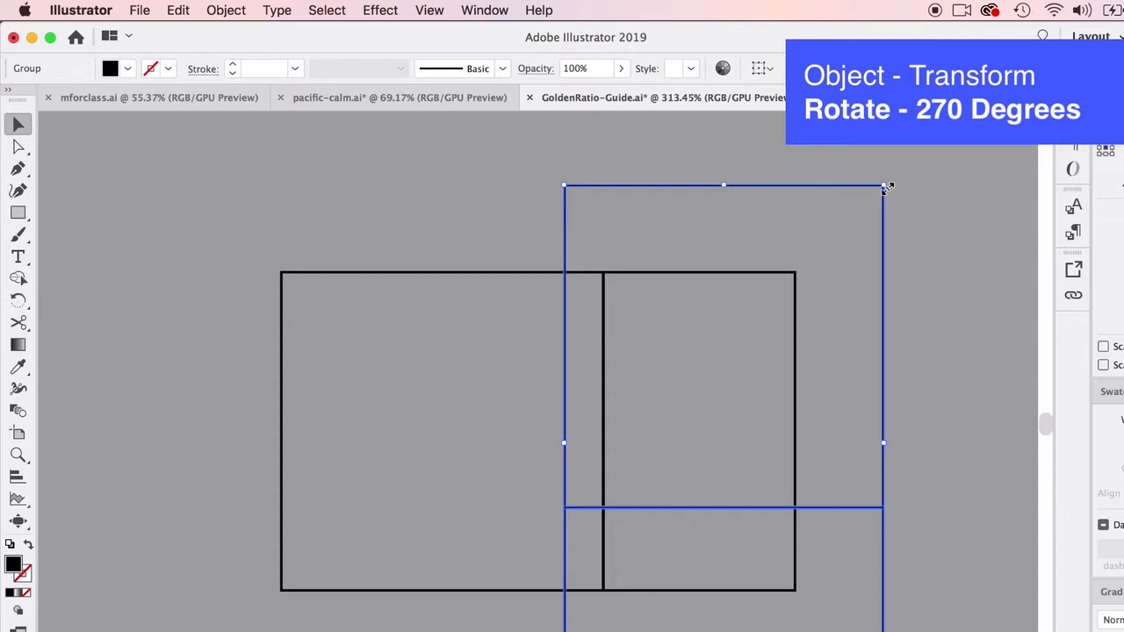
{"action": "left_click_drag", "start_coordinate": [886, 187], "coordinate": [709, 273]}
{"action": "left_click_drag", "start_coordinate": [738, 489], "coordinate": [795, 590]}
{"action": "left_click", "coordinate": [844, 517]}
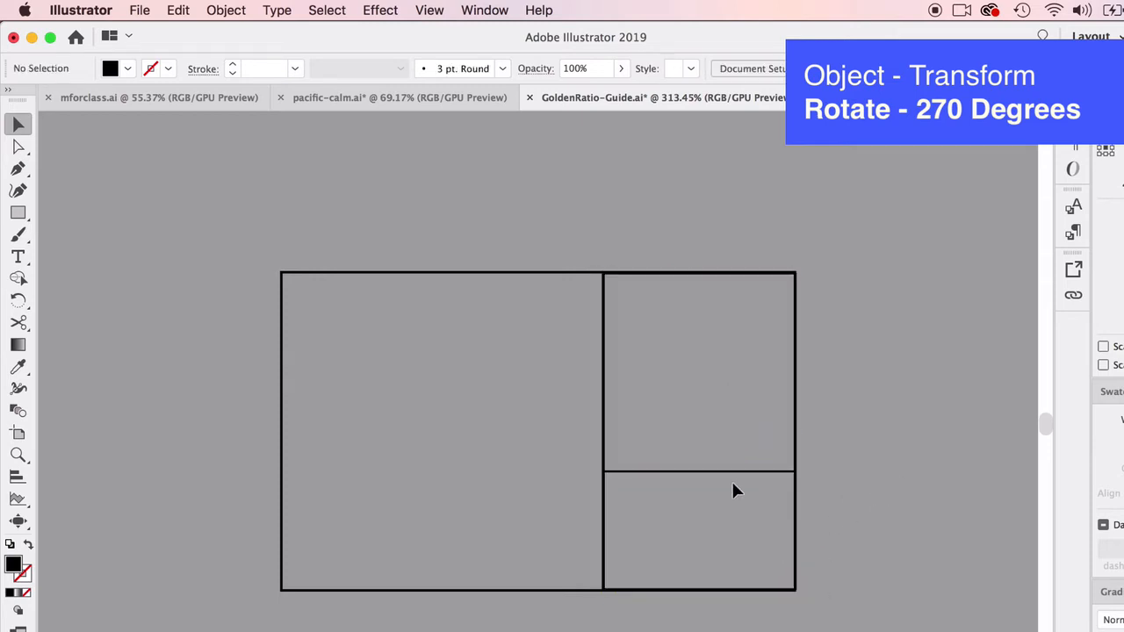
Step: Paste a copy of the fitted inner diagram outside the main frame on its right and rotate it by 270°
{"action": "left_click", "coordinate": [698, 470]}
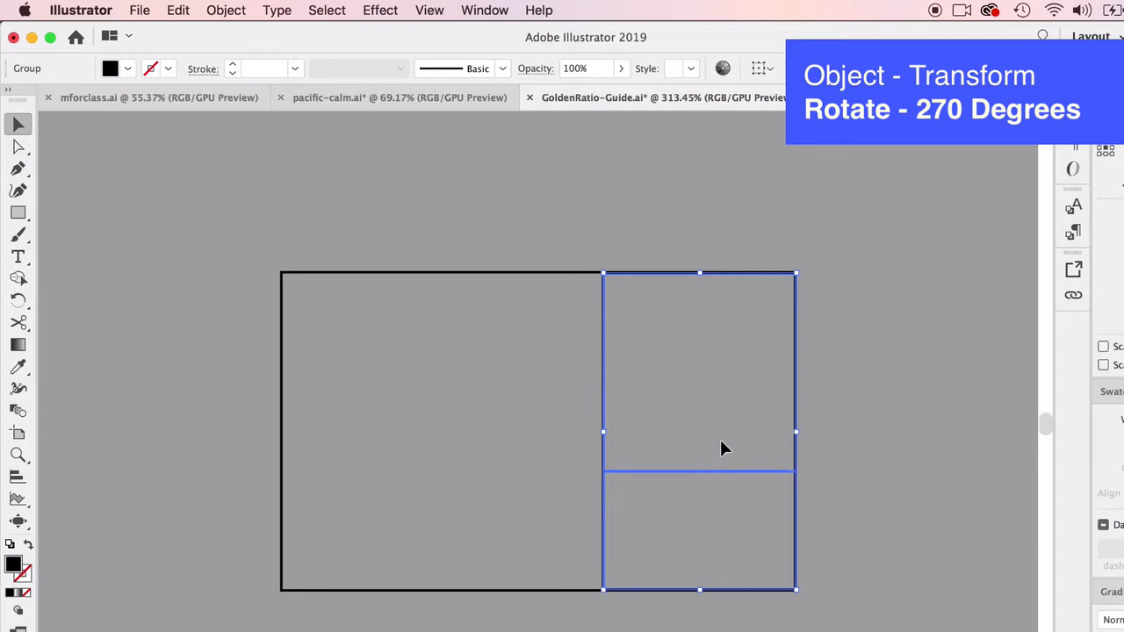
{"action": "key", "text": "super+c"}
{"action": "key", "text": "super+v"}
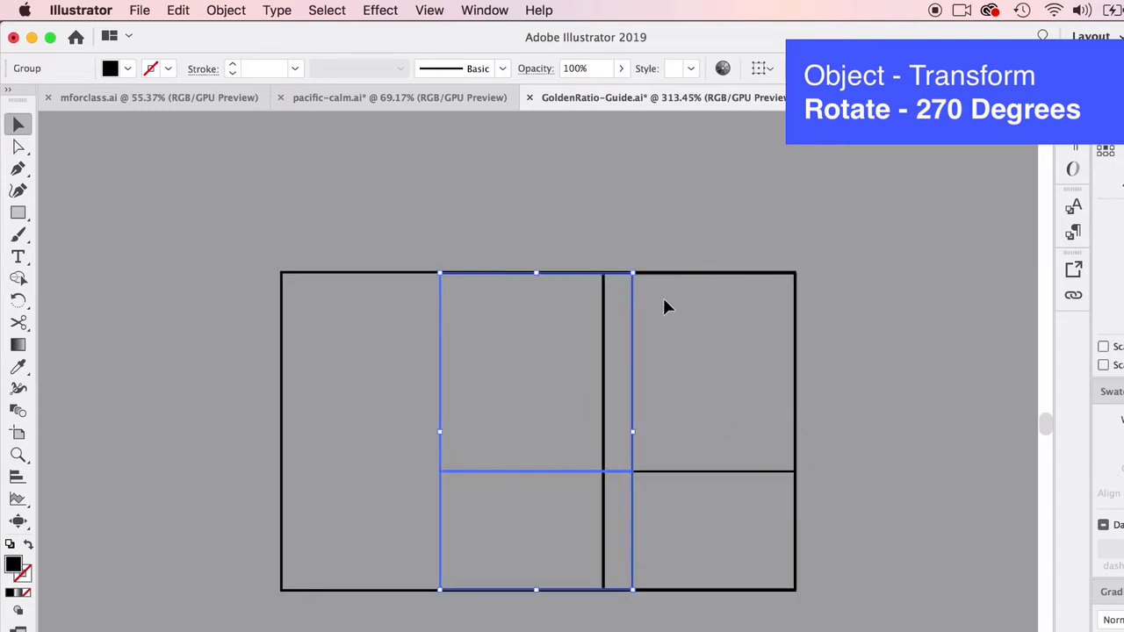
{"action": "left_click_drag", "start_coordinate": [632, 285], "coordinate": [1018, 380]}
{"action": "scroll", "coordinate": [975, 373], "scroll_direction": "right", "scroll_amount": 5}
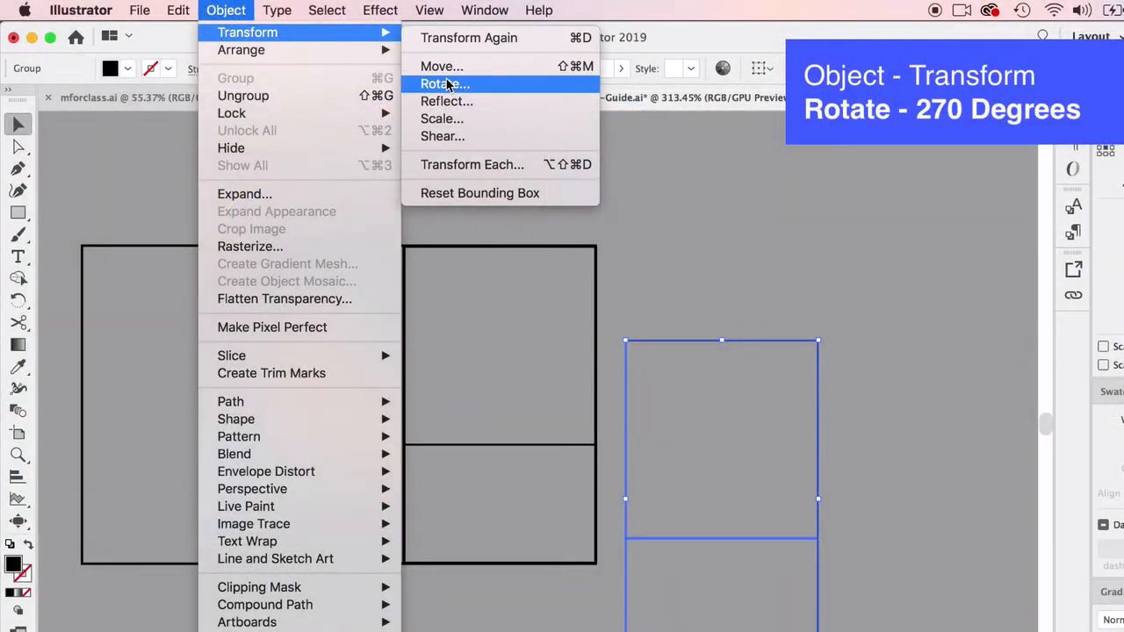
{"action": "left_click", "coordinate": [445, 83]}
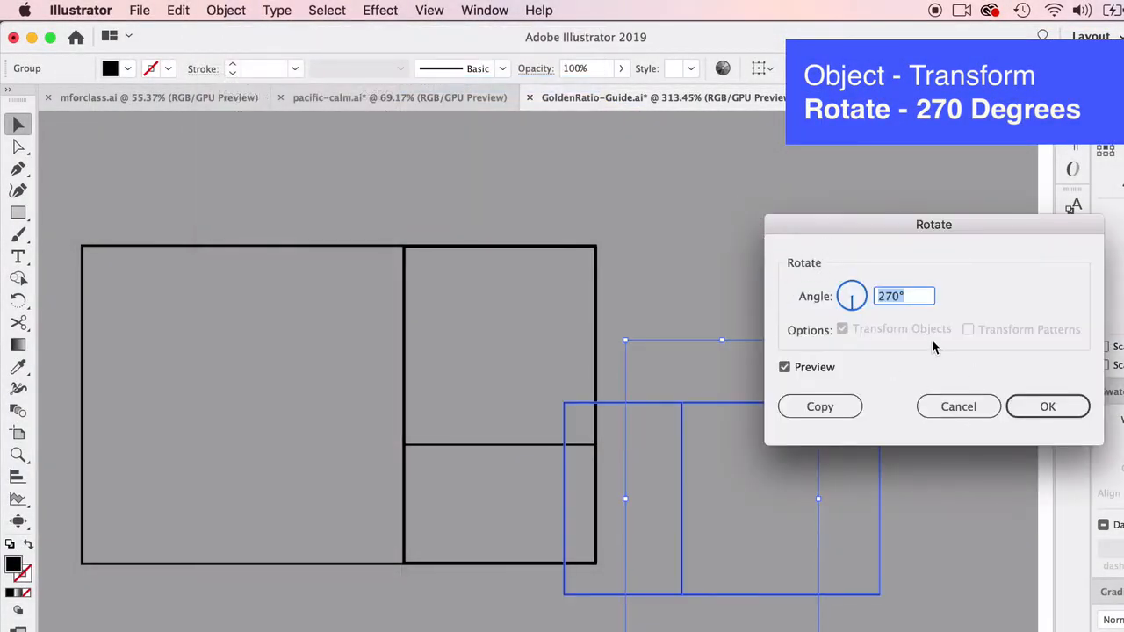
{"action": "left_click", "coordinate": [1054, 406]}
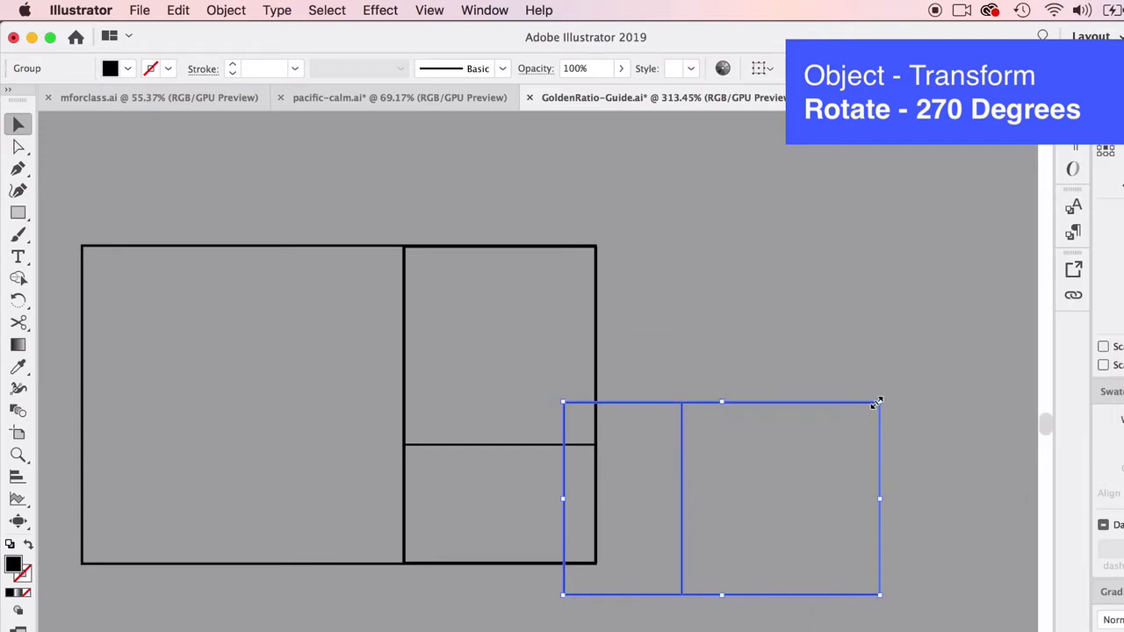
Step: Scale the newly rotated copy down to fit the lower rectangle of the diagram's right section
{"action": "left_click_drag", "start_coordinate": [879, 402], "coordinate": [553, 448]}
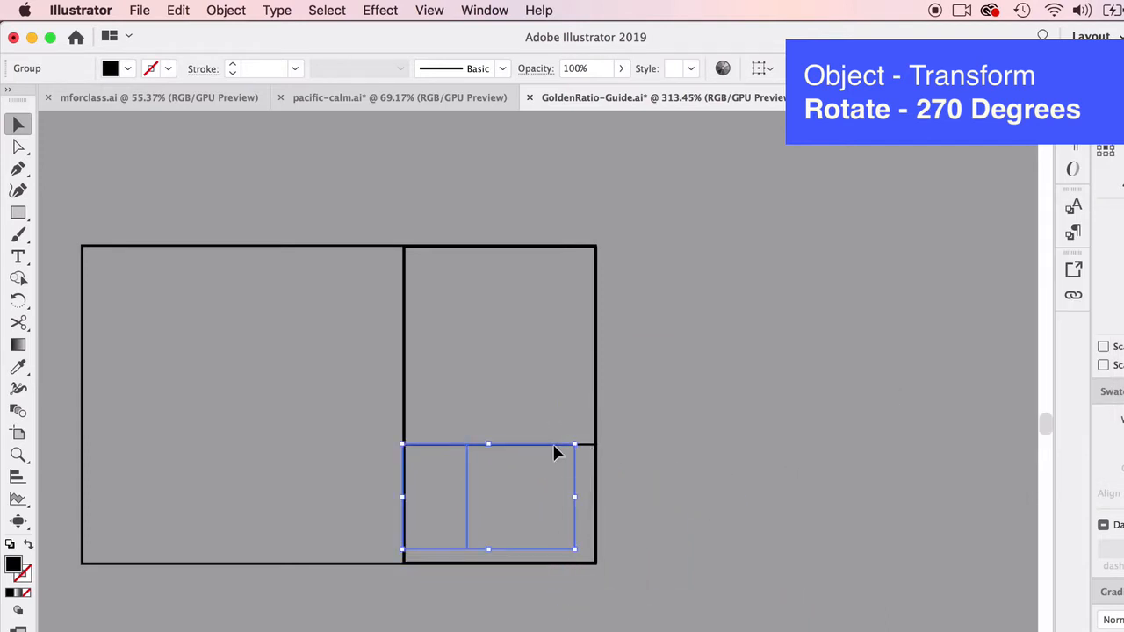
{"action": "left_click_drag", "start_coordinate": [576, 551], "coordinate": [596, 567]}
{"action": "left_click", "coordinate": [721, 514]}
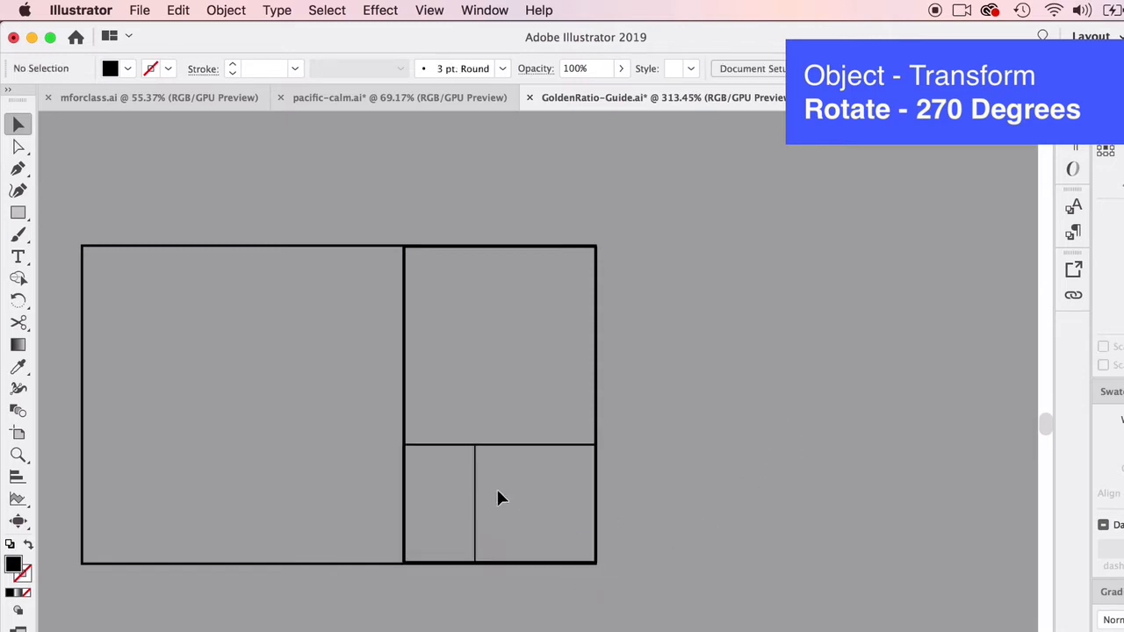
Step: Duplicate the smallest diagram in the lower-right section and rotate the copy by 270°
{"action": "scroll", "coordinate": [472, 546], "scroll_direction": "up", "scroll_amount": 3}
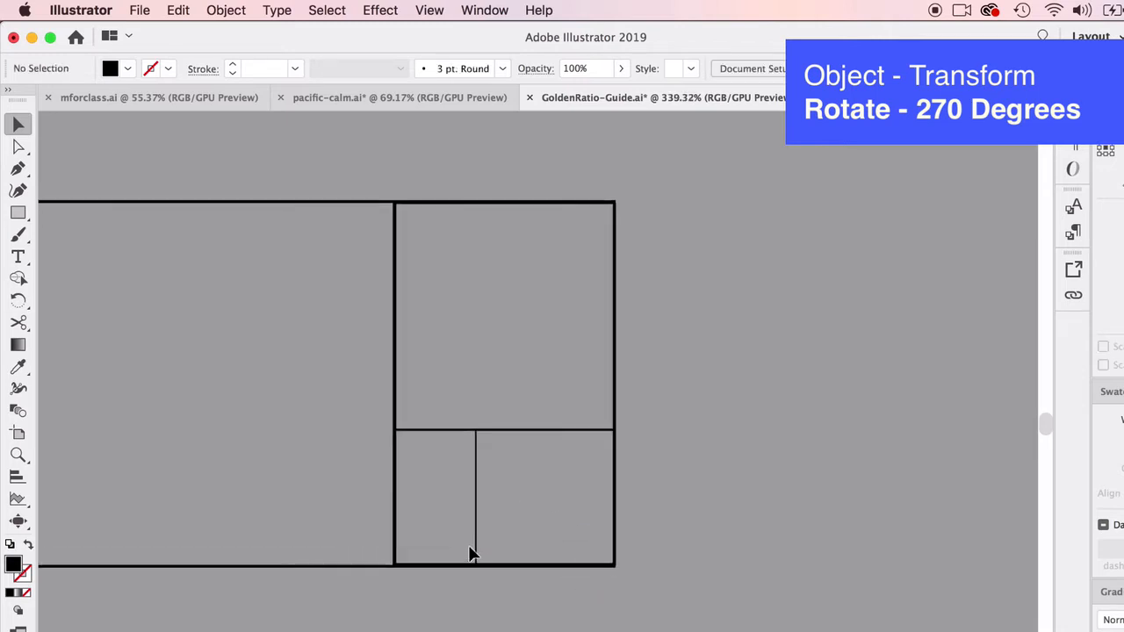
{"action": "left_click", "coordinate": [477, 499]}
{"action": "key", "text": "super+c"}
{"action": "key", "text": "super+v"}
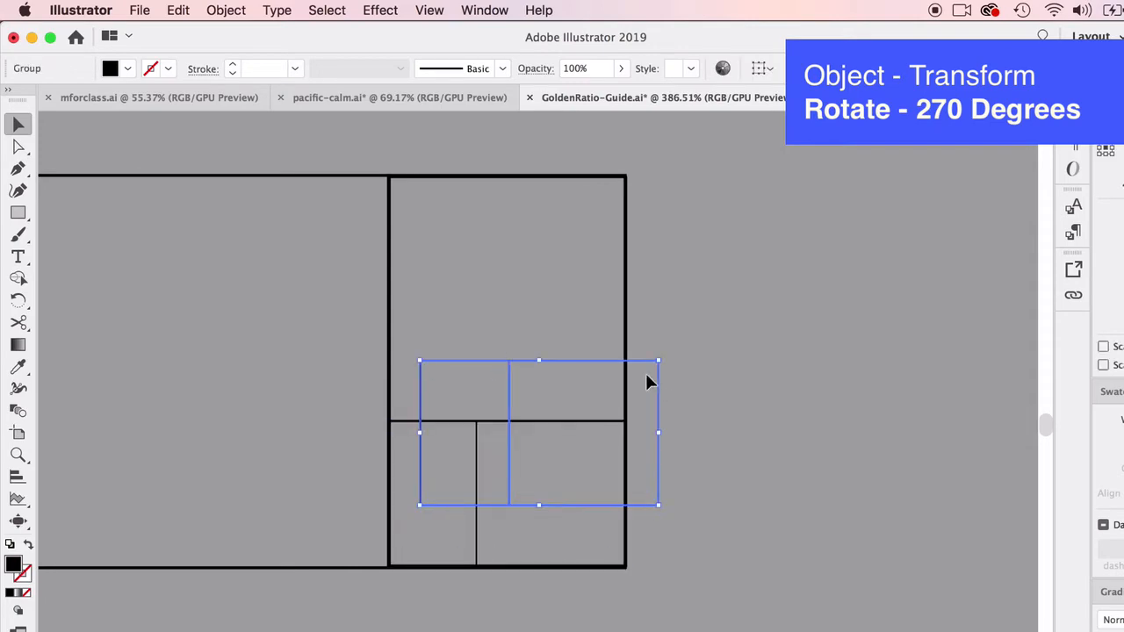
{"action": "left_click", "coordinate": [235, 10]}
{"action": "mouse_move", "coordinate": [377, 34]}
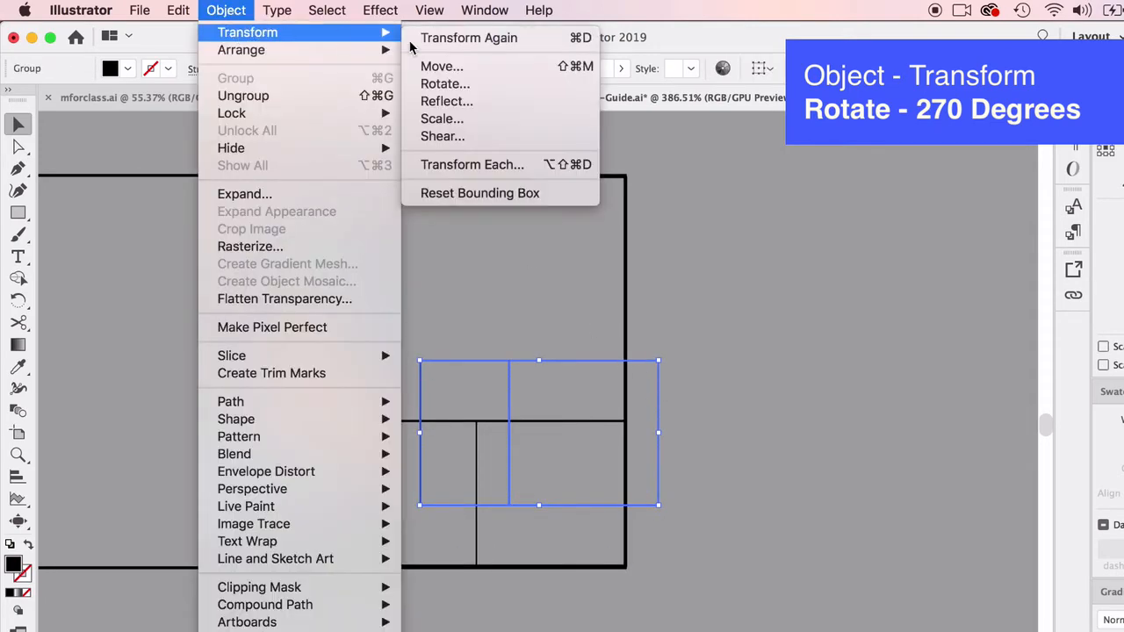
{"action": "left_click", "coordinate": [444, 84]}
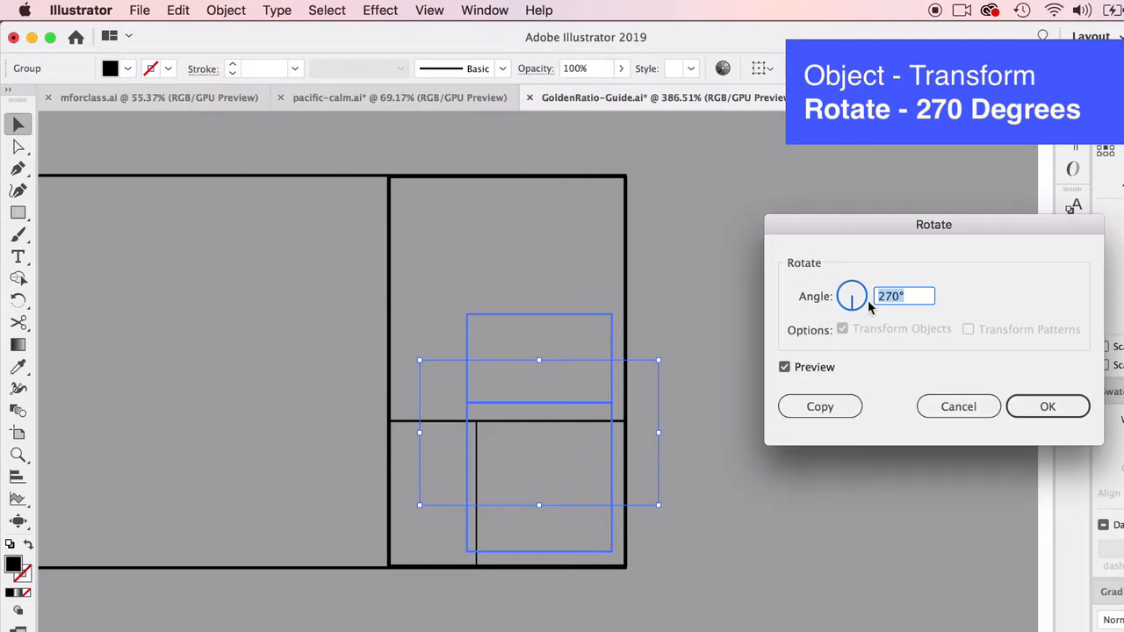
{"action": "left_click", "coordinate": [1045, 406]}
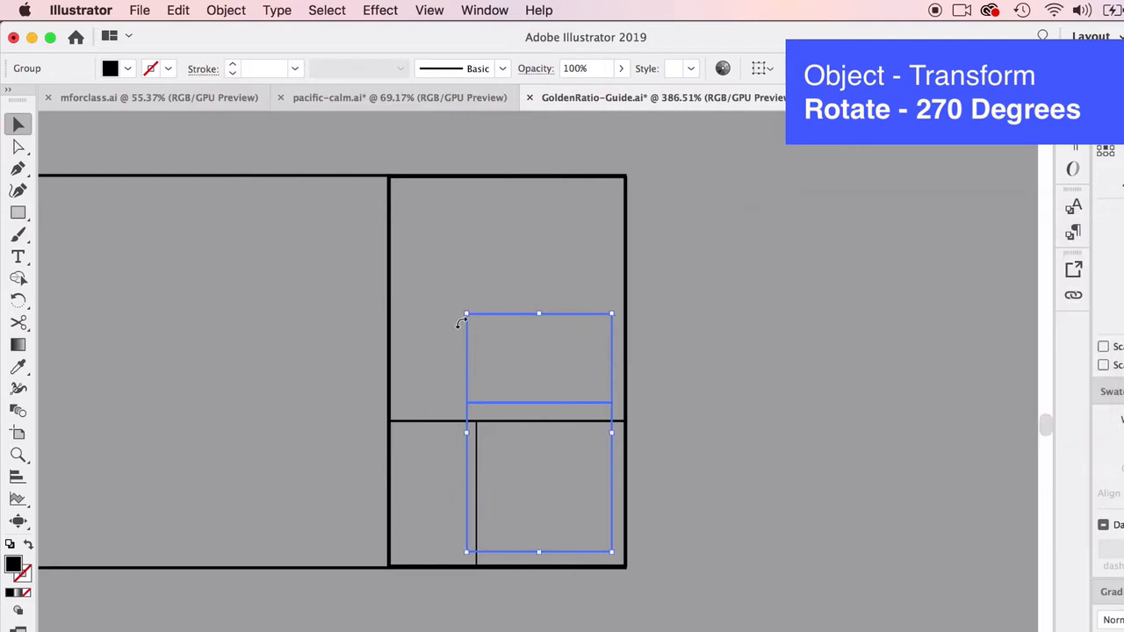
Step: Scale the latest copy to about 0.22 × 0.37 in and fit it into the narrow left part of the lower section
{"action": "left_click_drag", "start_coordinate": [465, 316], "coordinate": [464, 314]}
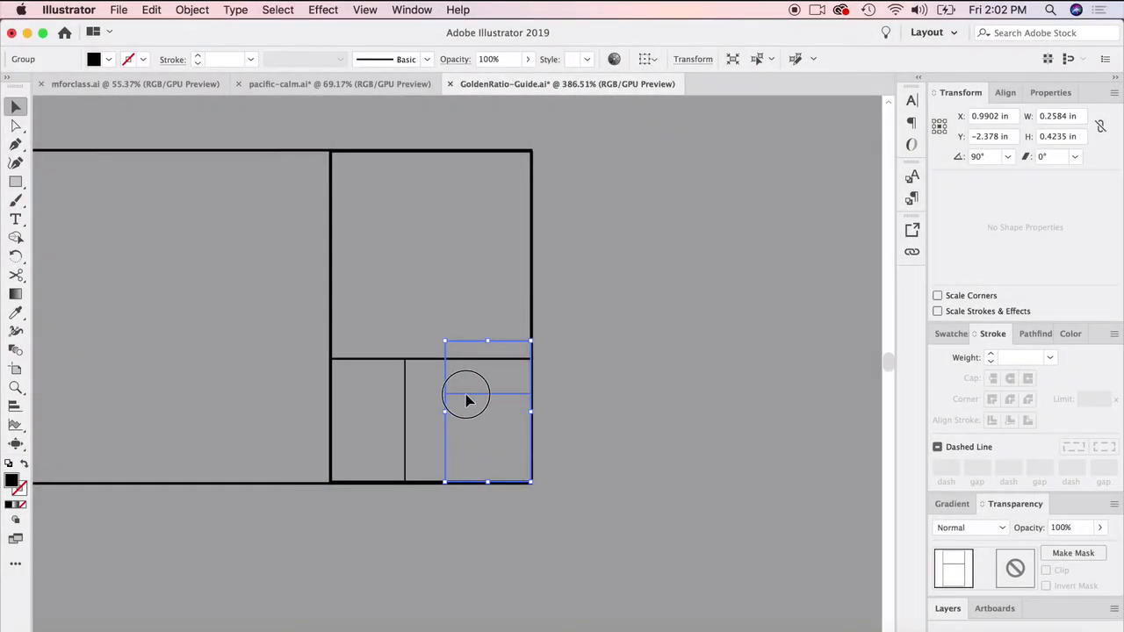
{"action": "left_click_drag", "start_coordinate": [465, 401], "coordinate": [673, 410]}
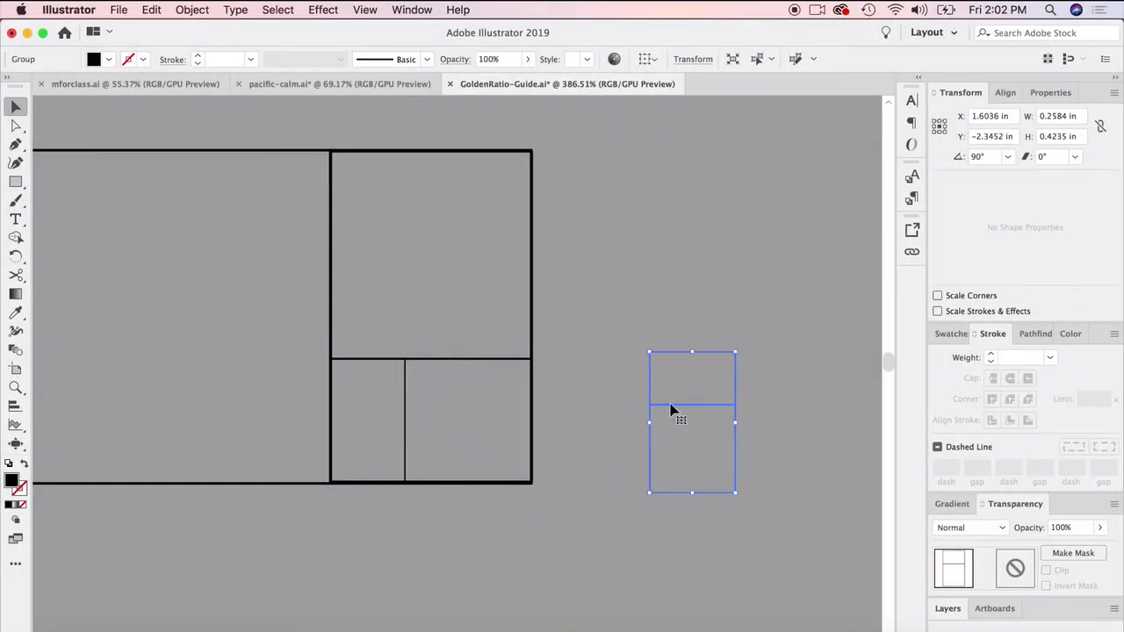
{"action": "left_click", "coordinate": [672, 408]}
{"action": "left_click_drag", "start_coordinate": [723, 354], "coordinate": [405, 359]}
{"action": "left_click", "coordinate": [413, 413]}
{"action": "left_click", "coordinate": [381, 406]}
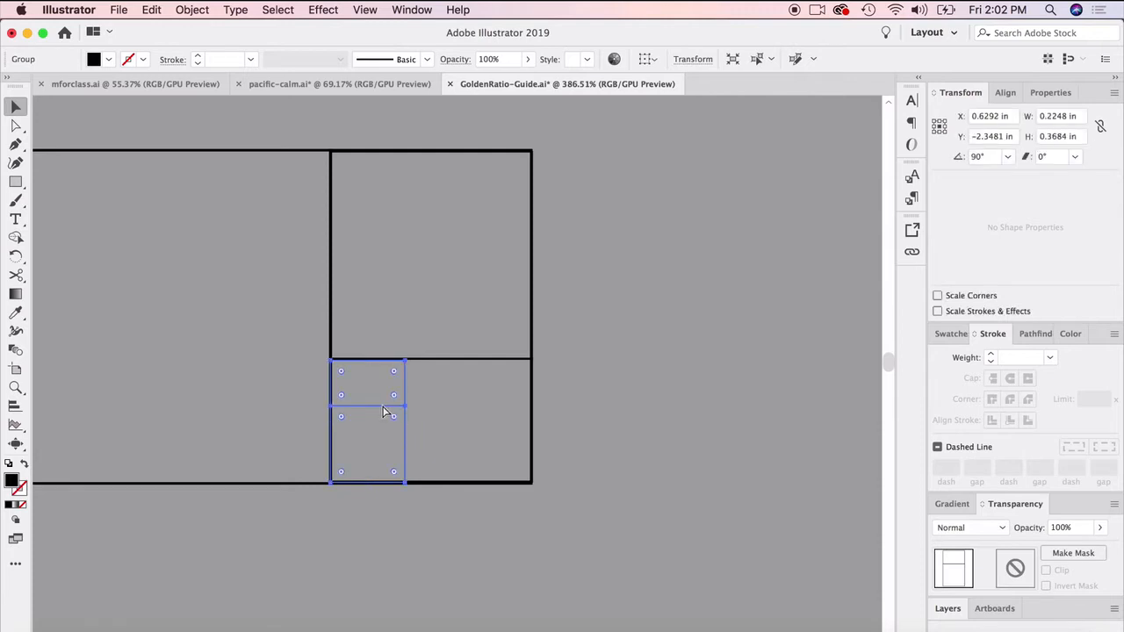
Step: Paste a copy of the narrow diagram in the lower-right section and rotate it by 270°
{"action": "key", "text": "super+v"}
{"action": "left_click", "coordinate": [192, 10]}
{"action": "mouse_move", "coordinate": [212, 28]}
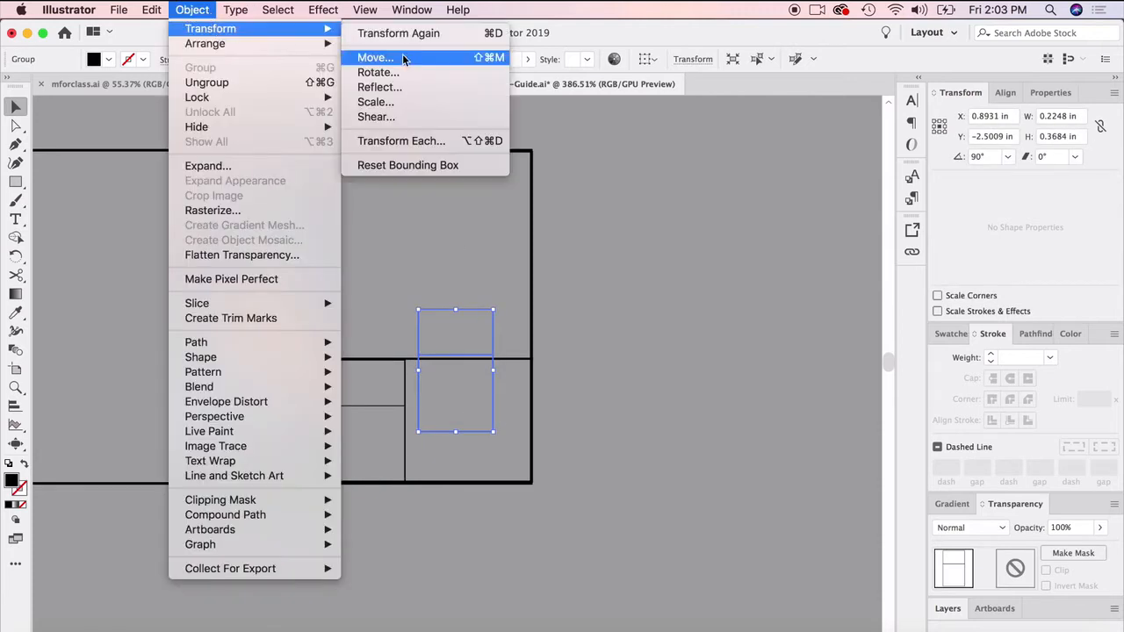
{"action": "left_click", "coordinate": [387, 75]}
{"action": "key", "text": "Return"}
Step: Scale the rotated copy to about 0.22 × 0.14 in and fit it into the upper rectangle of the narrow diagram
{"action": "left_click_drag", "start_coordinate": [517, 333], "coordinate": [451, 372]}
{"action": "left_click_drag", "start_coordinate": [428, 386], "coordinate": [367, 376]}
{"action": "left_click_drag", "start_coordinate": [390, 398], "coordinate": [404, 406]}
{"action": "left_click_drag", "start_coordinate": [333, 362], "coordinate": [357, 341]}
Step: Duplicate the 0.22 × 0.14 in diagram and rotate the copy by 270°
{"action": "scroll", "coordinate": [353, 374], "scroll_direction": "up", "scroll_amount": 5}
{"action": "key", "text": "super+c"}
{"action": "key", "text": "super+v"}
{"action": "left_click", "coordinate": [192, 9]}
{"action": "mouse_move", "coordinate": [211, 28]}
{"action": "left_click", "coordinate": [374, 73]}
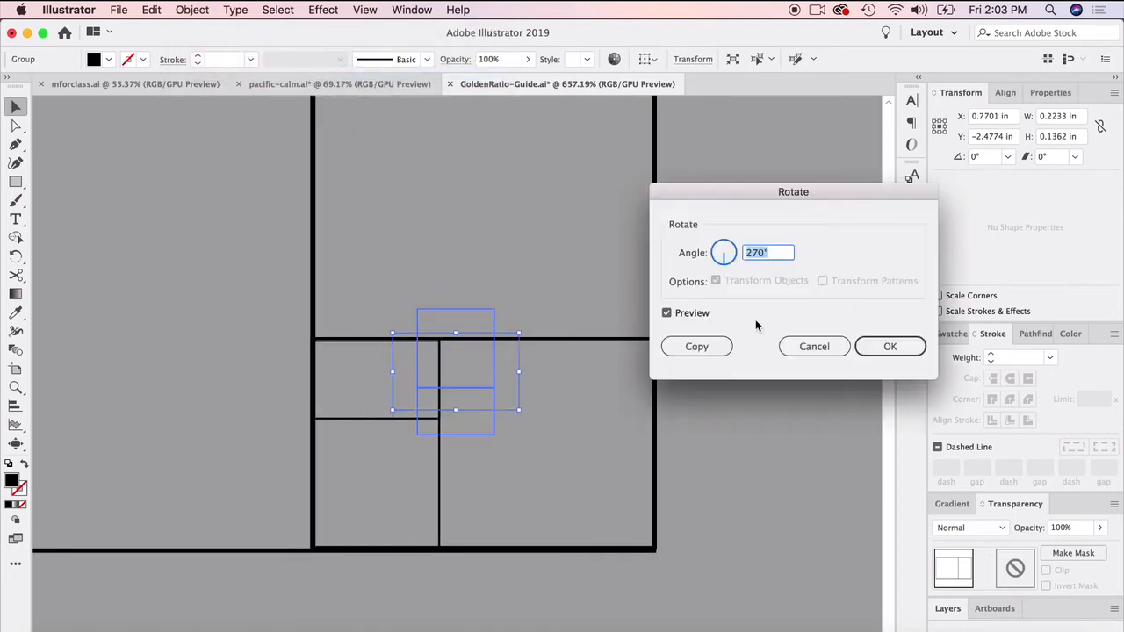
{"action": "left_click", "coordinate": [891, 346]}
Step: Scale the new copy to about 0.08 × 0.13 in and fit it into the narrow right part of its parent diagram
{"action": "left_click_drag", "start_coordinate": [494, 308], "coordinate": [452, 380]}
{"action": "left_click_drag", "start_coordinate": [439, 380], "coordinate": [413, 341]}
{"action": "left_click_drag", "start_coordinate": [425, 395], "coordinate": [437, 413]}
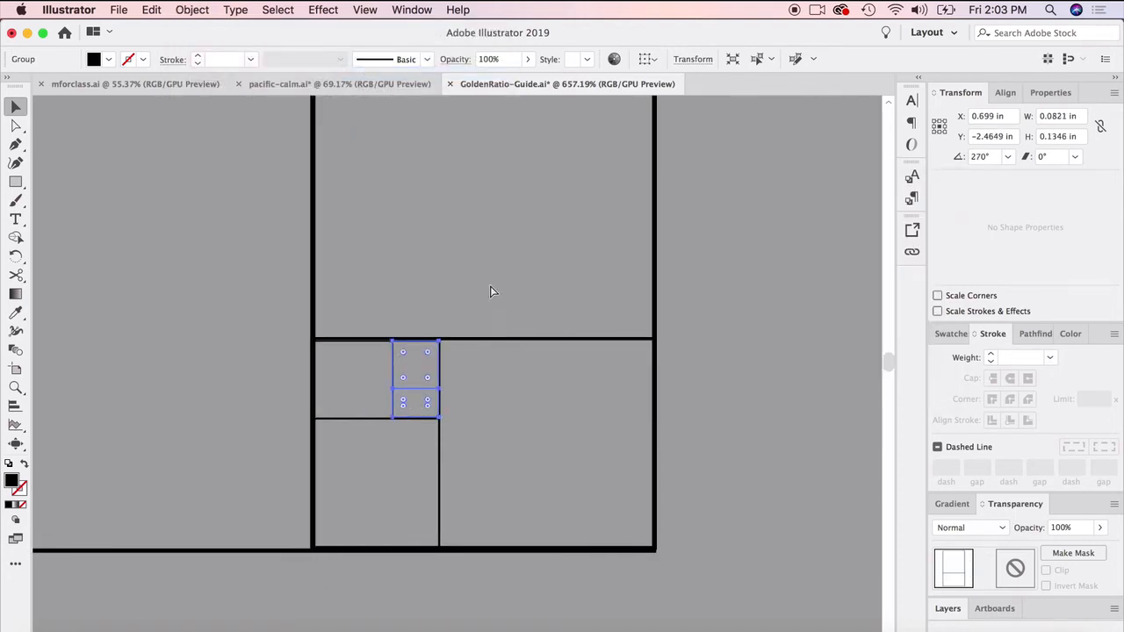
Step: Rotate a duplicate of the smallest diagram by 270° and scale it to about 0.08 × 0.05 in inside that diagram's lower rectangle
{"action": "left_click", "coordinate": [192, 9]}
{"action": "mouse_move", "coordinate": [212, 25]}
{"action": "left_click", "coordinate": [374, 72]}
{"action": "left_click", "coordinate": [888, 344]}
{"action": "left_click_drag", "start_coordinate": [493, 349], "coordinate": [470, 361]}
{"action": "left_click_drag", "start_coordinate": [446, 375], "coordinate": [439, 417]}
Step: Duplicate the 0.08 × 0.05 in diagram and rotate the copy by 270°
{"action": "key", "text": "super+c"}
{"action": "key", "text": "super+v"}
{"action": "left_click", "coordinate": [193, 10]}
{"action": "mouse_move", "coordinate": [212, 28]}
{"action": "left_click", "coordinate": [378, 72]}
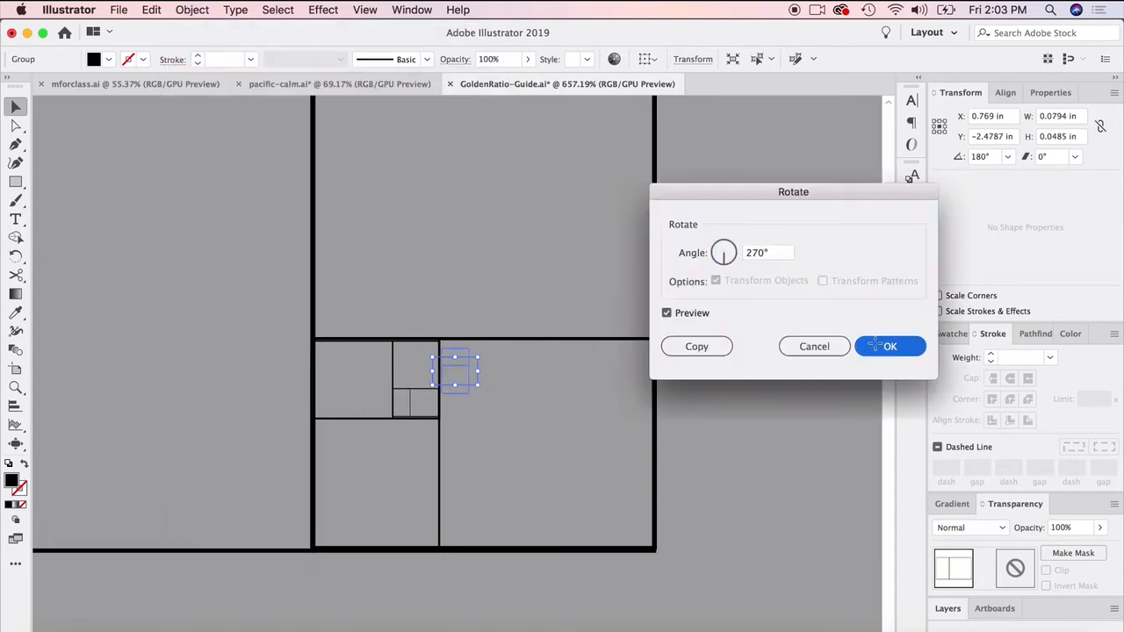
{"action": "left_click", "coordinate": [882, 346]}
Step: Scale the tiny rotated copy down and fit it into the narrow left part of its parent diagram
{"action": "scroll", "coordinate": [467, 371], "scroll_direction": "up", "scroll_amount": 3}
{"action": "left_click_drag", "start_coordinate": [470, 331], "coordinate": [441, 377]}
{"action": "left_click_drag", "start_coordinate": [434, 389], "coordinate": [376, 452]}
{"action": "left_click", "coordinate": [392, 402]}
{"action": "left_click", "coordinate": [395, 317], "text": "shift"}
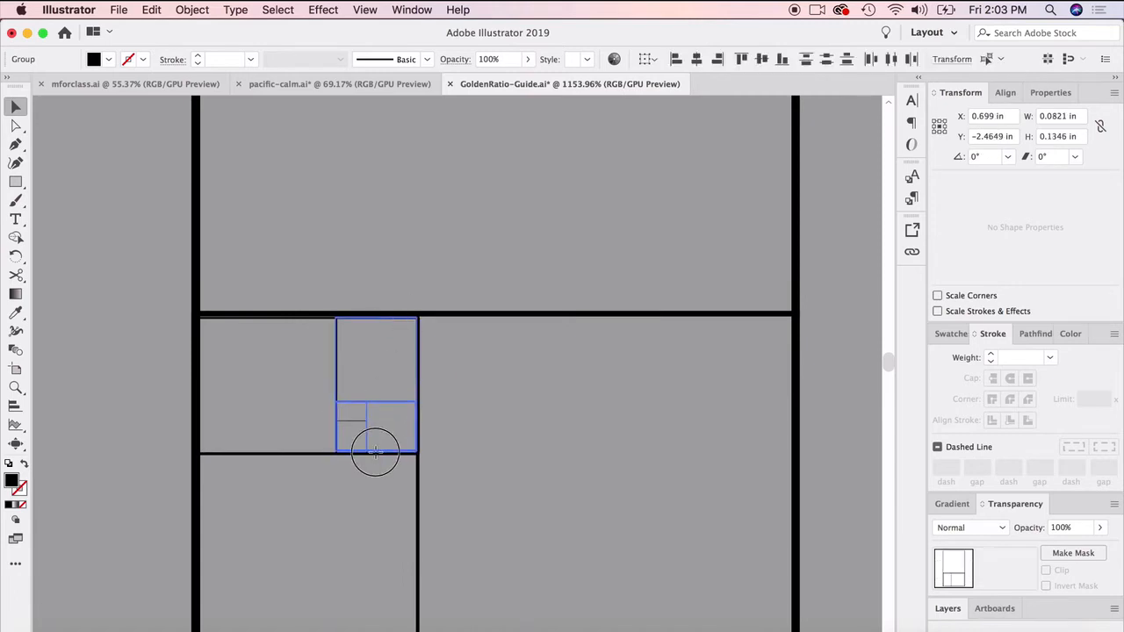
Step: Duplicate the tiniest diagram, rotate the copy by 270° and shrink it into the upper rectangle of the one it came from
{"action": "left_click", "coordinate": [354, 420]}
{"action": "key", "text": "super+c"}
{"action": "key", "text": "super+v"}
{"action": "left_click", "coordinate": [192, 10]}
{"action": "mouse_move", "coordinate": [212, 27]}
{"action": "left_click", "coordinate": [392, 73]}
{"action": "left_click", "coordinate": [882, 346]}
{"action": "left_click_drag", "start_coordinate": [489, 356], "coordinate": [365, 403]}
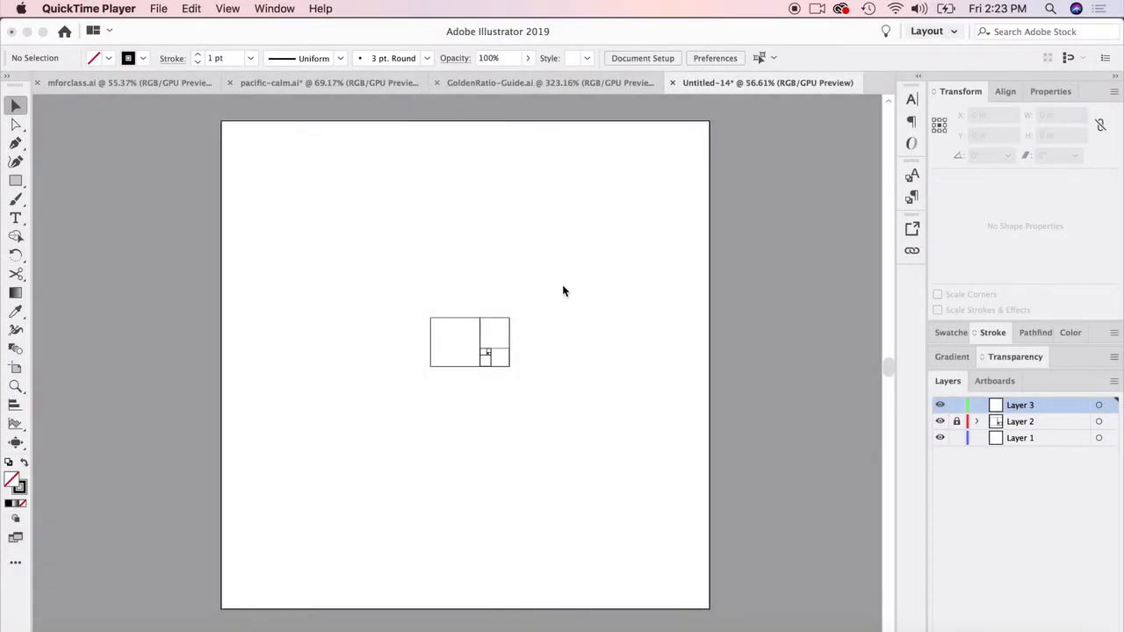
Step: Unlock the golden ratio diagram in Untitled-14 and enlarge it to about 8.83 × 5.49 in, roughly centred on the artboard
{"action": "left_click", "coordinate": [594, 442]}
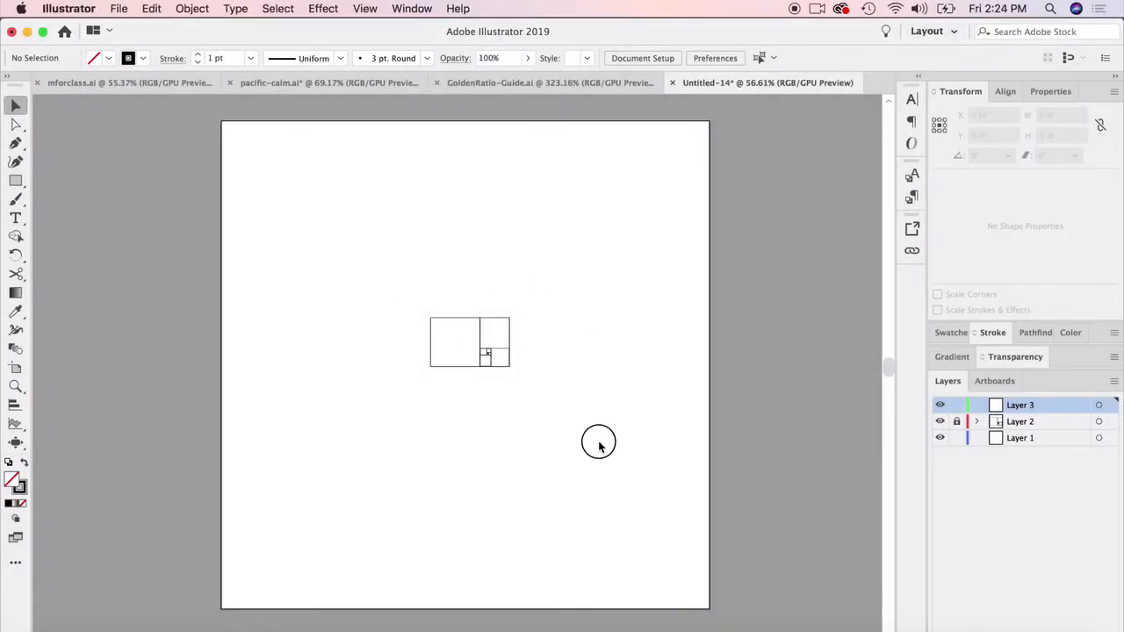
{"action": "left_click_drag", "start_coordinate": [402, 299], "coordinate": [546, 409]}
{"action": "key", "text": "super+alt+2"}
{"action": "left_click_drag", "start_coordinate": [508, 320], "coordinate": [660, 180]}
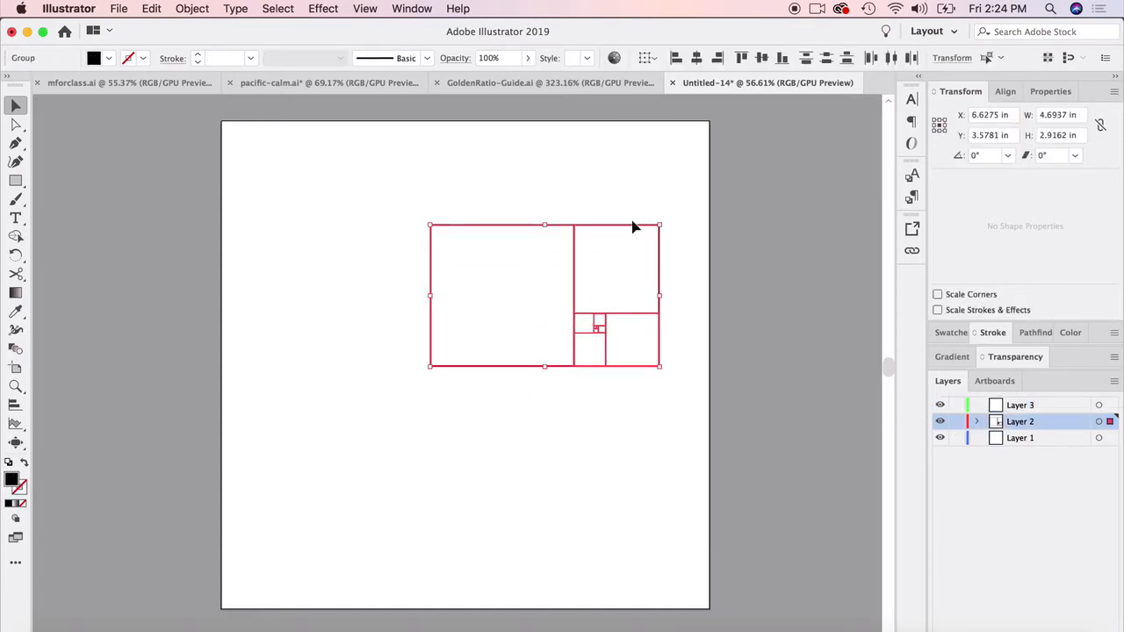
{"action": "left_click_drag", "start_coordinate": [635, 231], "coordinate": [437, 172]}
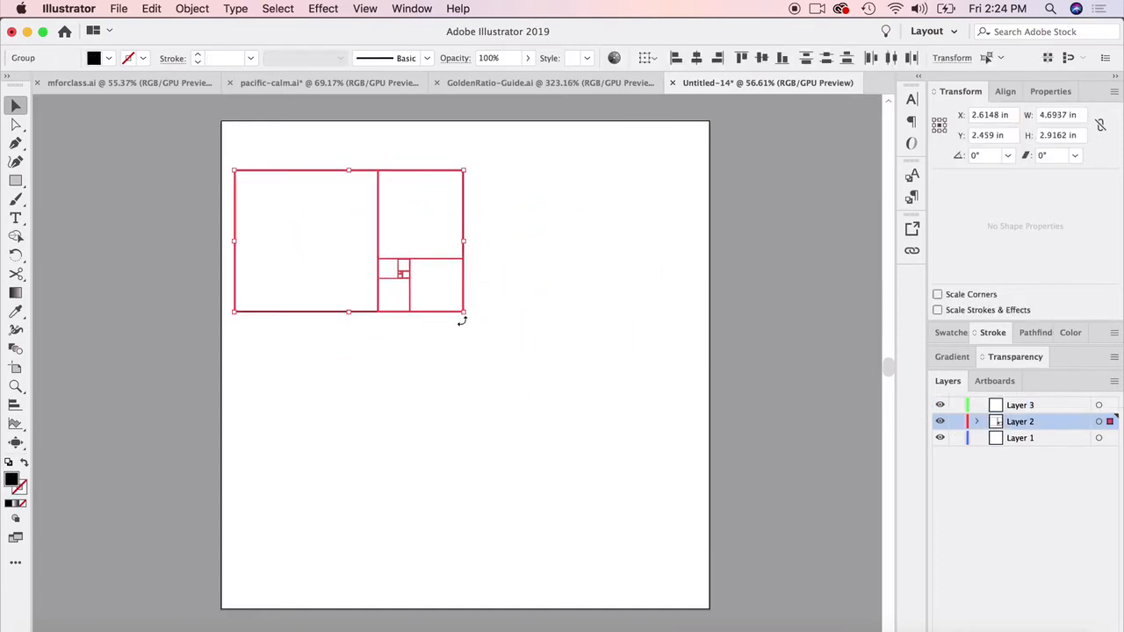
{"action": "left_click_drag", "start_coordinate": [463, 312], "coordinate": [665, 530]}
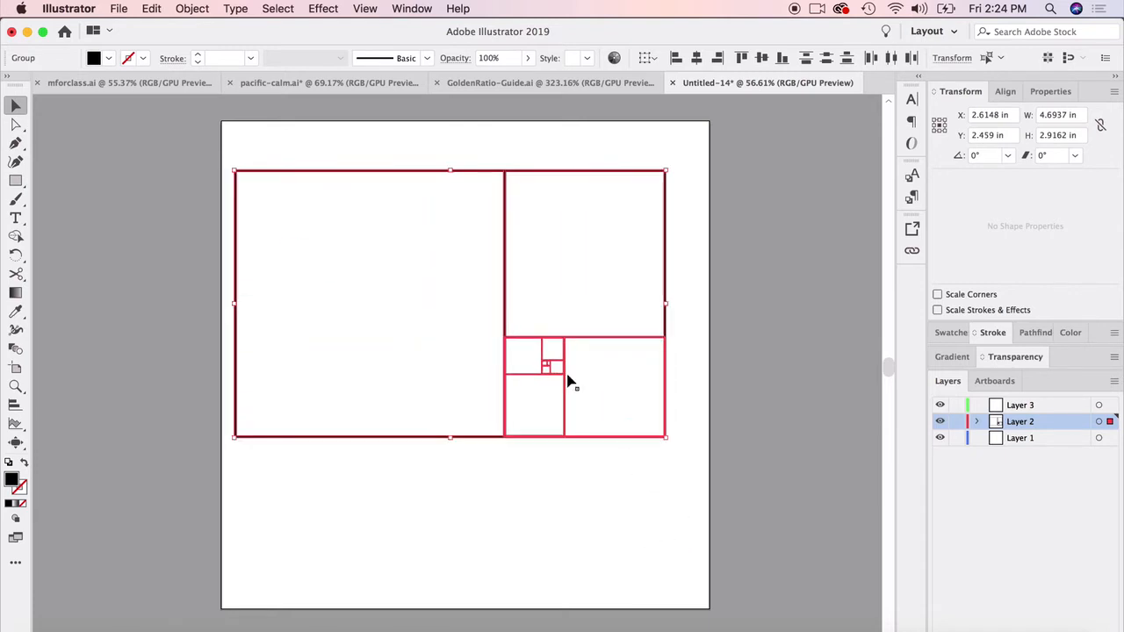
{"action": "left_click_drag", "start_coordinate": [538, 337], "coordinate": [549, 395]}
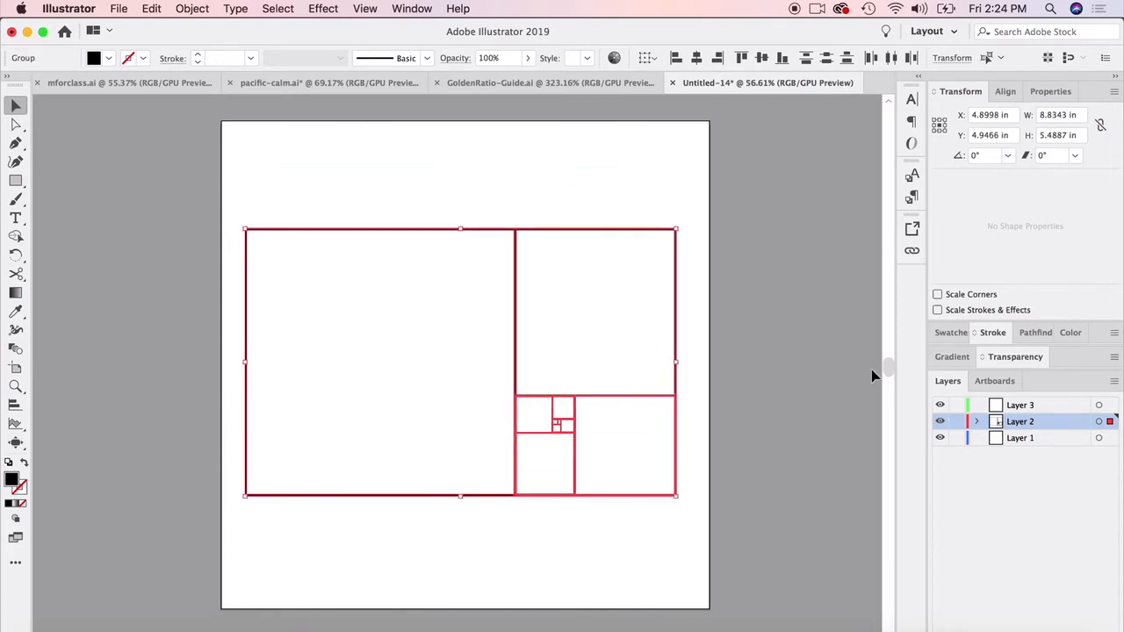
Step: Lock Layer 2, which holds the diagram, and make Layer 3 the active layer
{"action": "left_click", "coordinate": [872, 375]}
{"action": "left_click", "coordinate": [546, 395]}
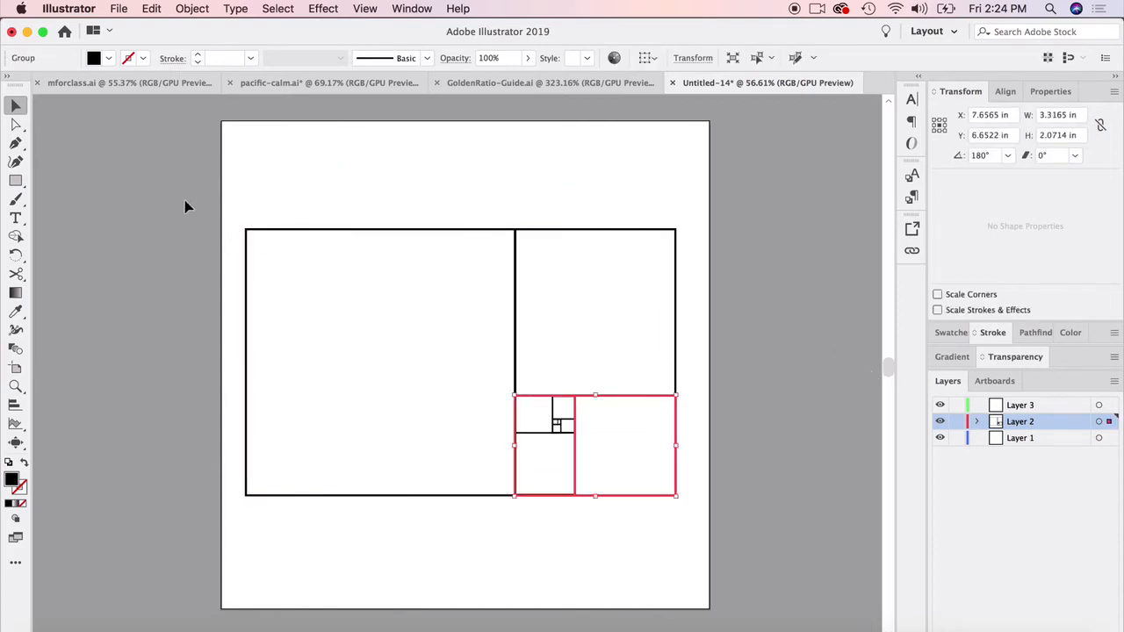
{"action": "left_click_drag", "start_coordinate": [185, 206], "coordinate": [773, 575]}
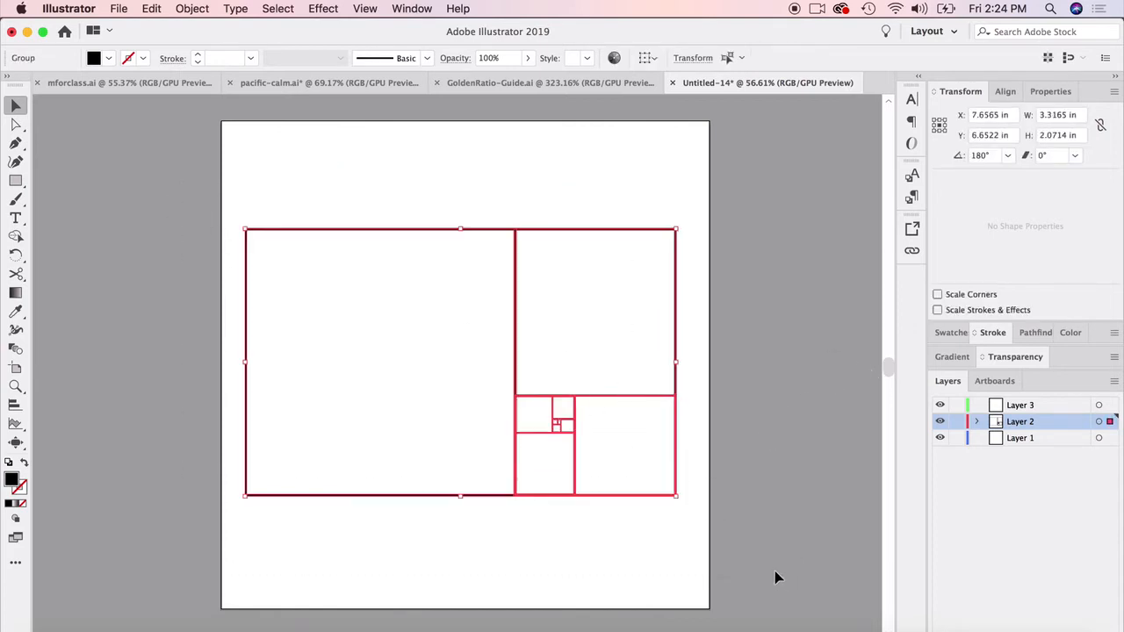
{"action": "left_click", "coordinate": [957, 422]}
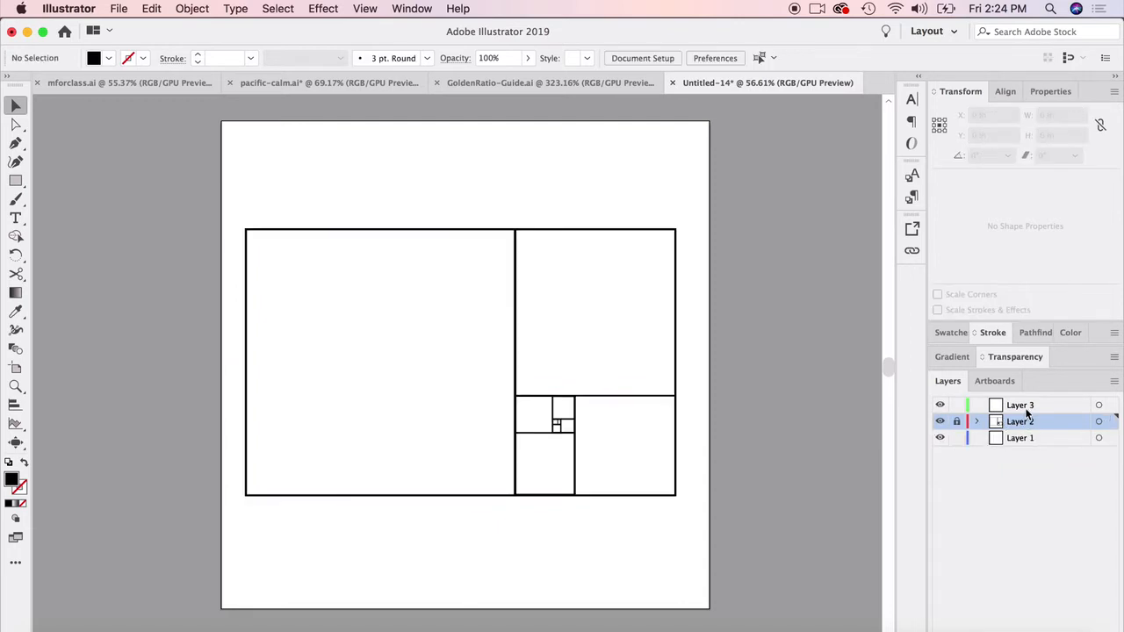
{"action": "left_click", "coordinate": [992, 406]}
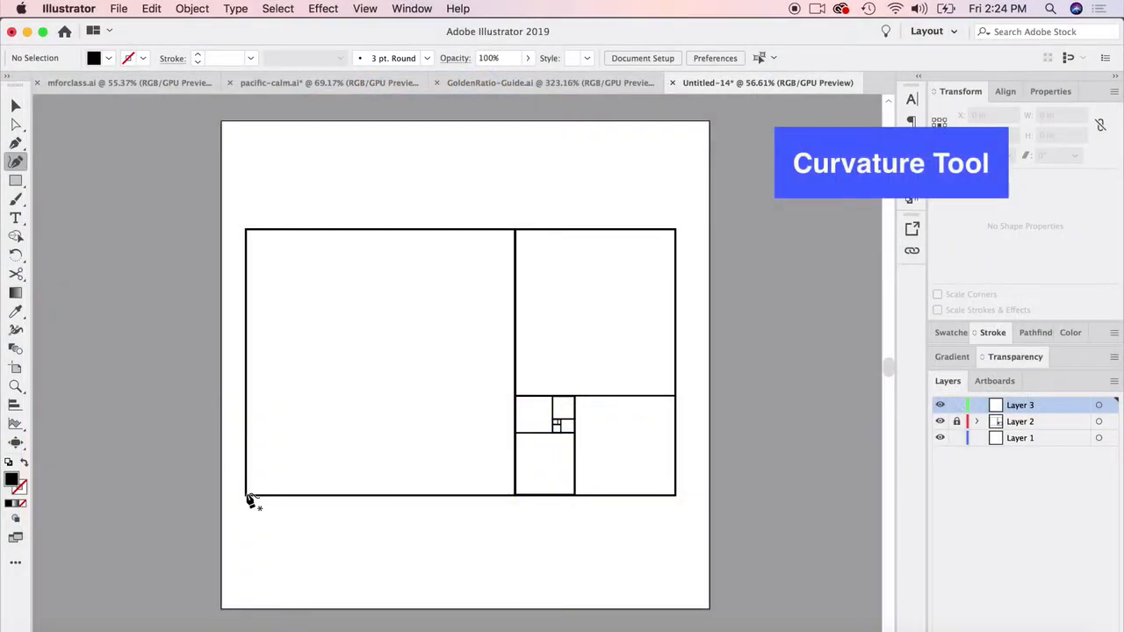
Step: Draw an arc with the Curvature tool from the largest square's lower-left corner to its upper-right corner, bowed toward its upper-left corner
{"action": "left_click", "coordinate": [249, 497]}
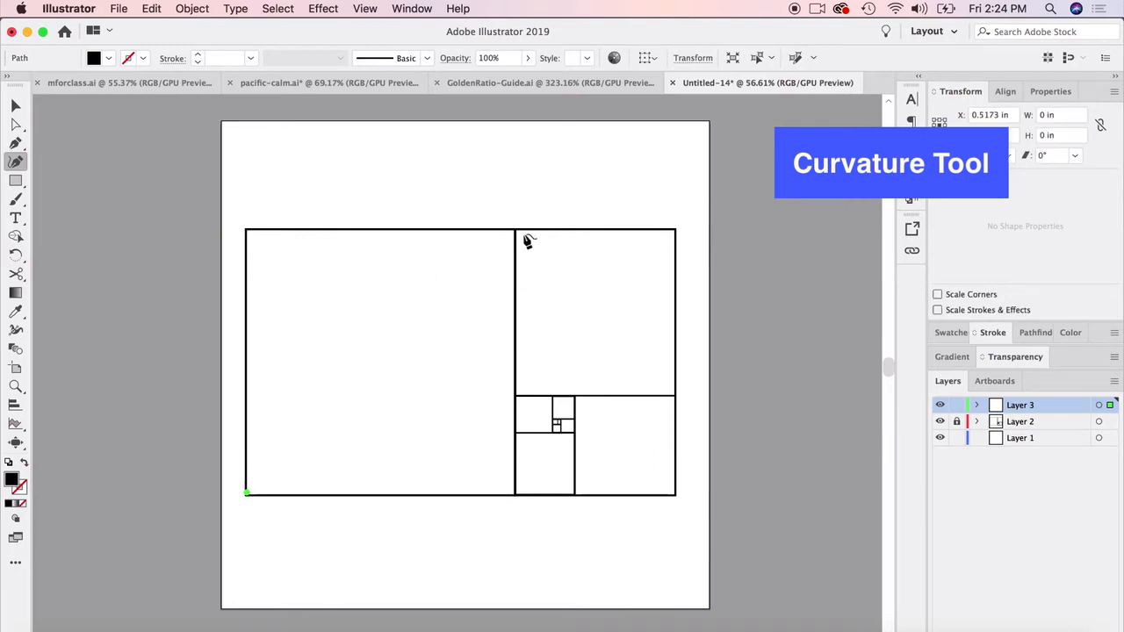
{"action": "left_click", "coordinate": [533, 218]}
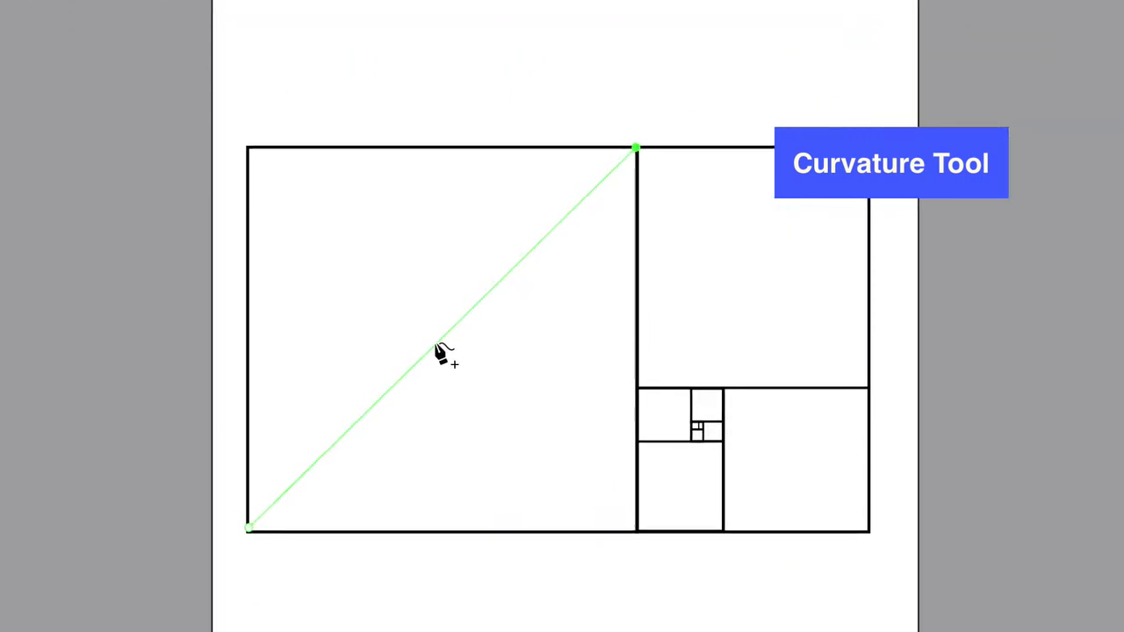
{"action": "left_click_drag", "start_coordinate": [437, 347], "coordinate": [358, 244]}
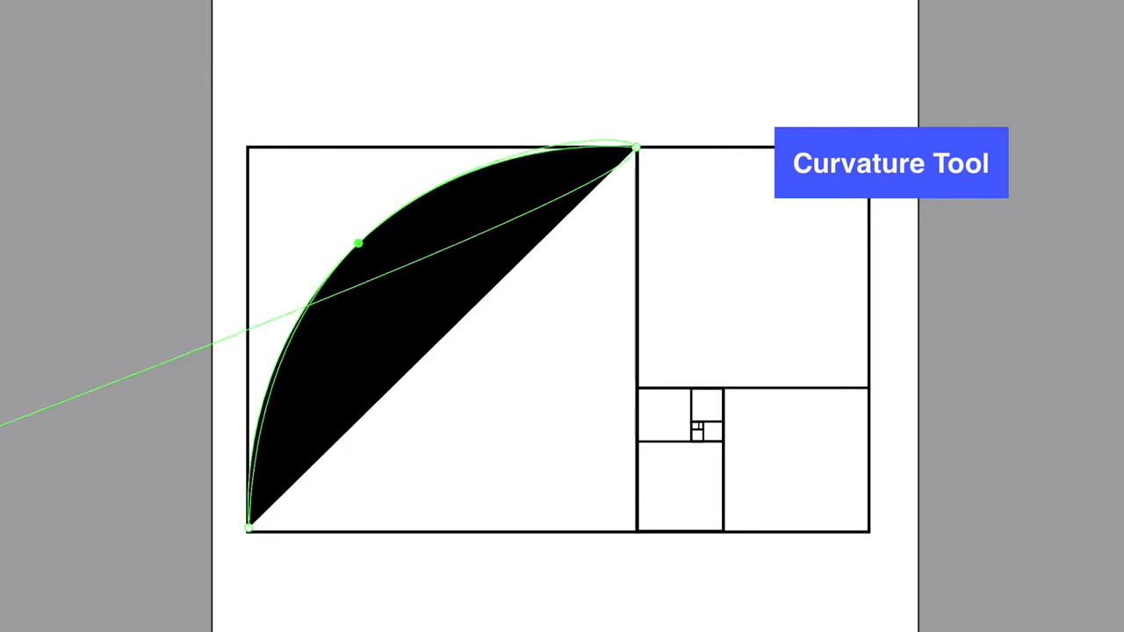
Step: Remove the arc's fill and set its stroke to violet with H 261°, S 85%, B 95%
{"action": "key", "text": "slash"}
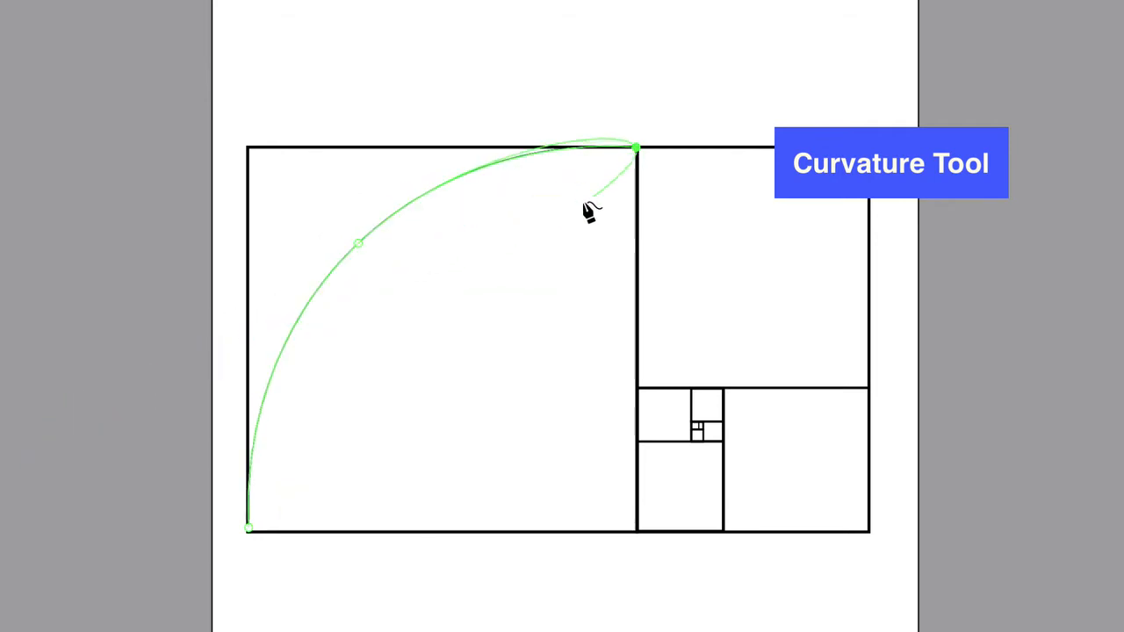
{"action": "double_click", "coordinate": [0, 442]}
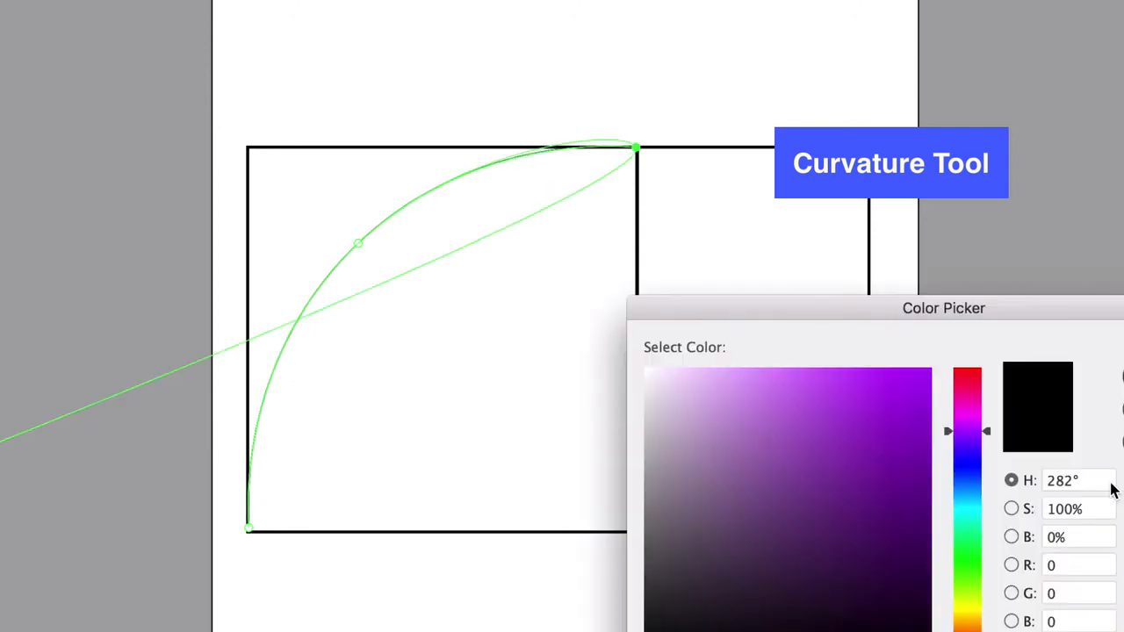
{"action": "left_click", "coordinate": [888, 382]}
{"action": "left_click", "coordinate": [978, 447]}
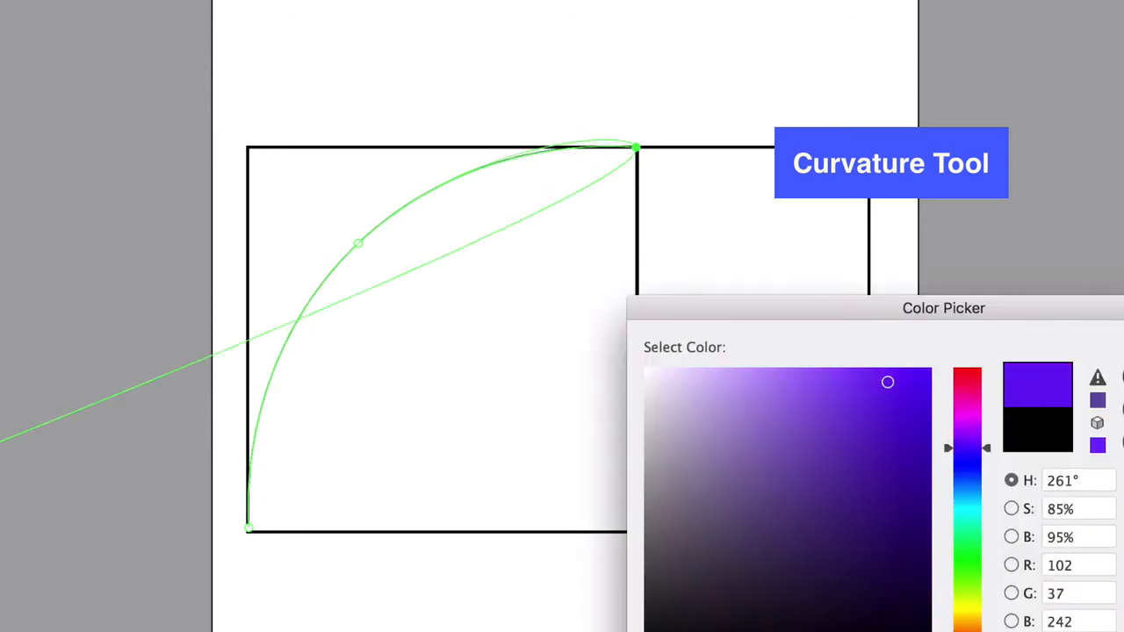
{"action": "left_click", "coordinate": [1123, 364]}
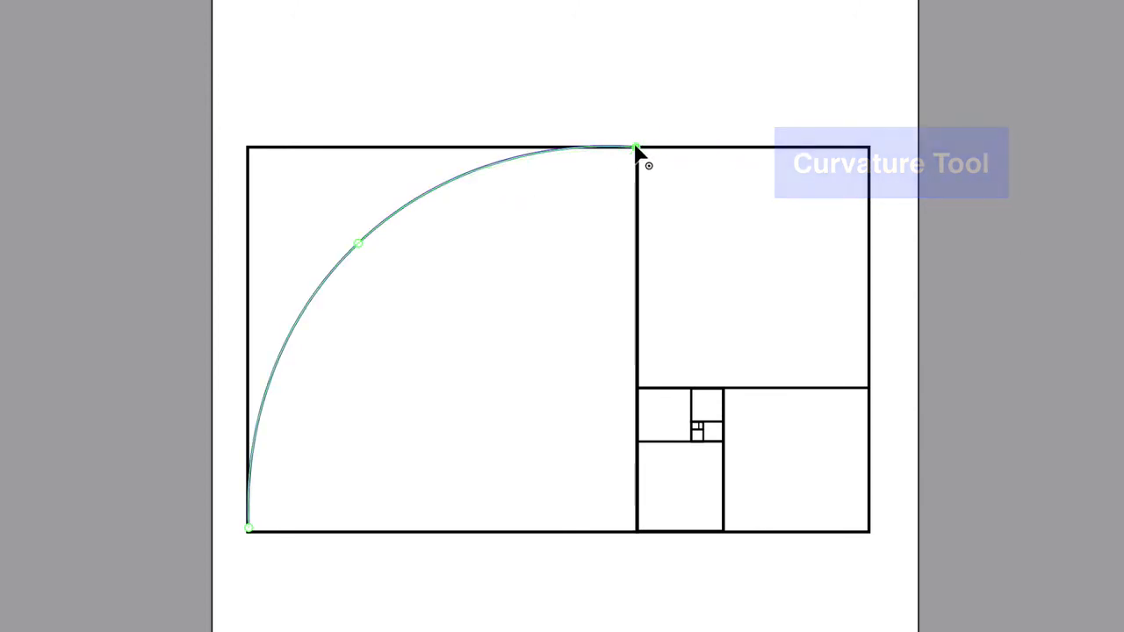
Step: Extend the curve through the upper-right square and the square below it, adding a midpoint to round each arc
{"action": "left_click", "coordinate": [868, 387]}
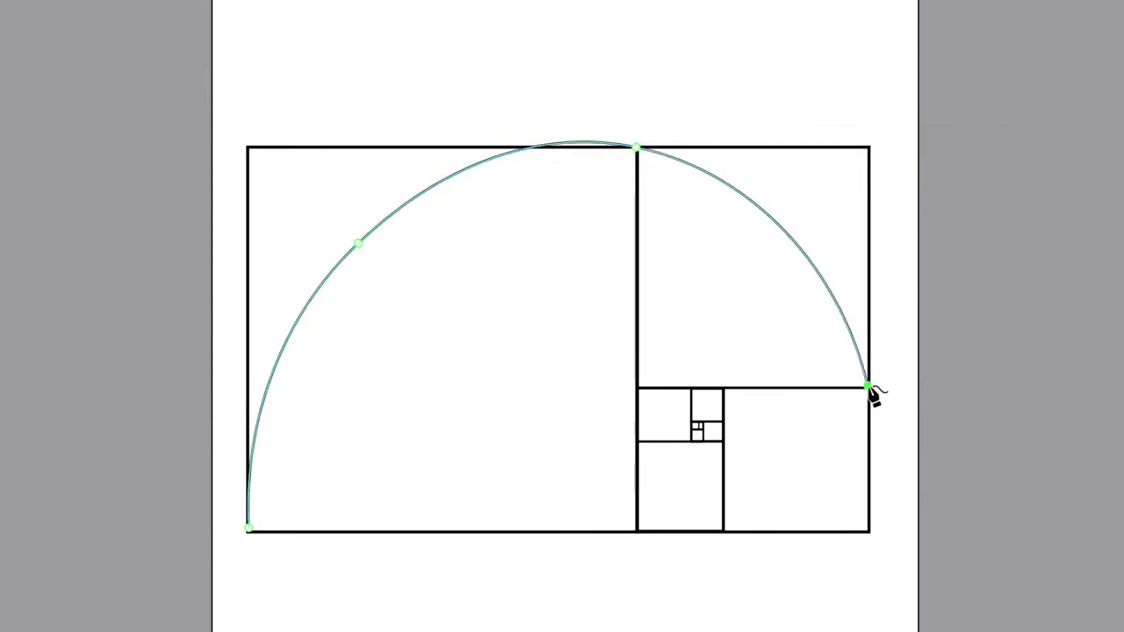
{"action": "left_click", "coordinate": [725, 530]}
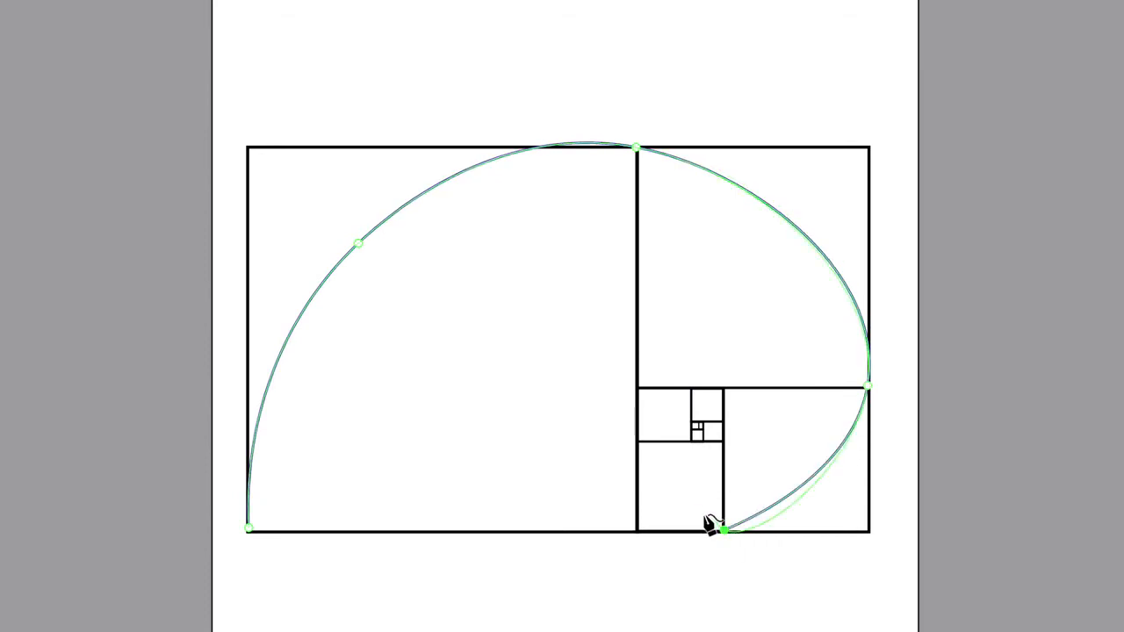
{"action": "key", "text": "Escape"}
{"action": "left_click", "coordinate": [821, 487]}
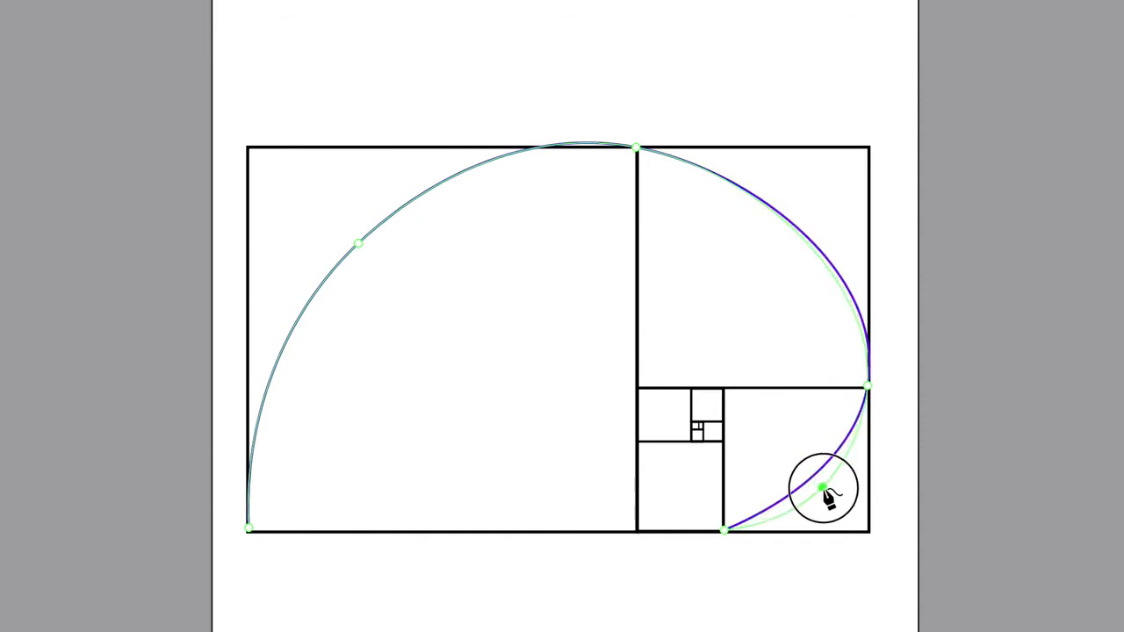
{"action": "left_click_drag", "start_coordinate": [800, 235], "coordinate": [803, 230]}
{"action": "left_click", "coordinate": [806, 228]}
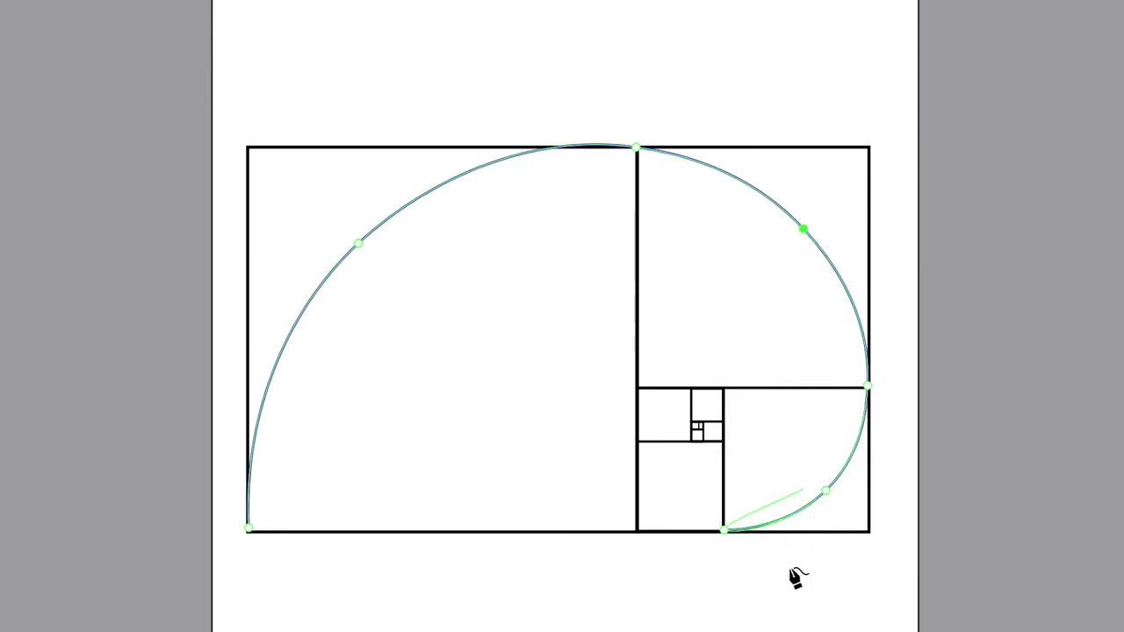
Step: Continue the curve from its lower end to the next square's upper-left corner and round that arc with a midpoint
{"action": "left_click", "coordinate": [725, 531]}
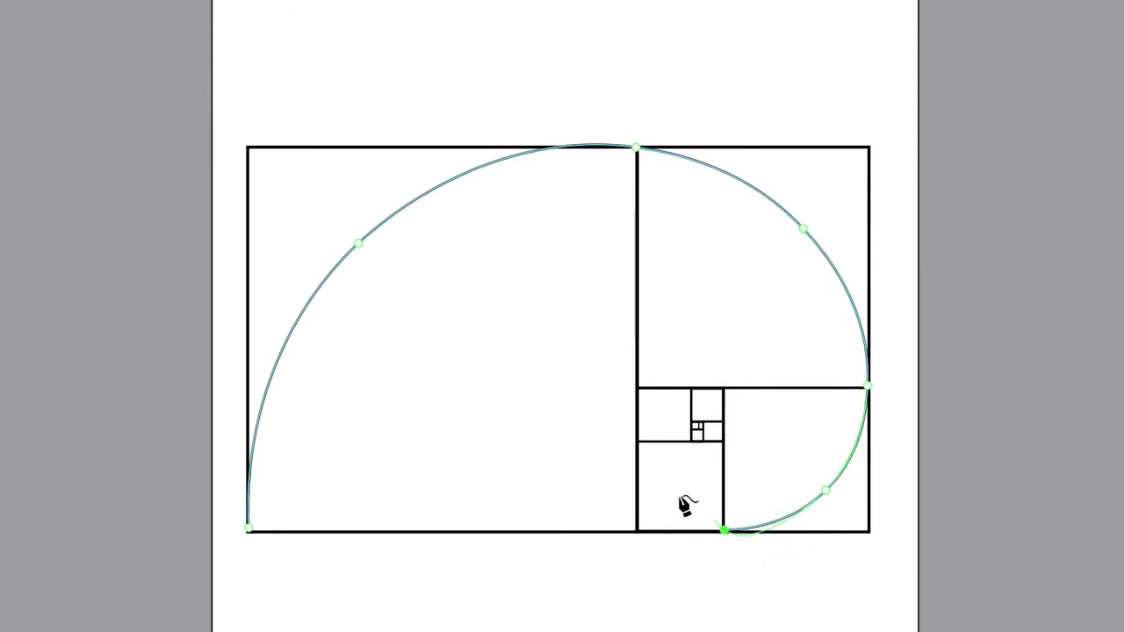
{"action": "left_click", "coordinate": [637, 446]}
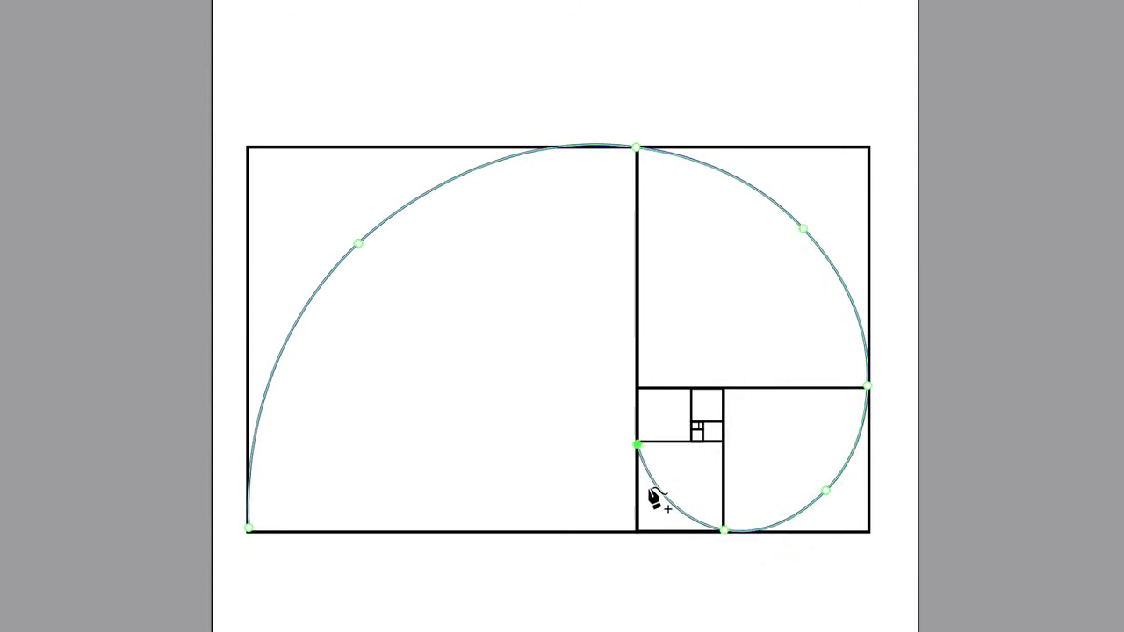
{"action": "left_click", "coordinate": [658, 502]}
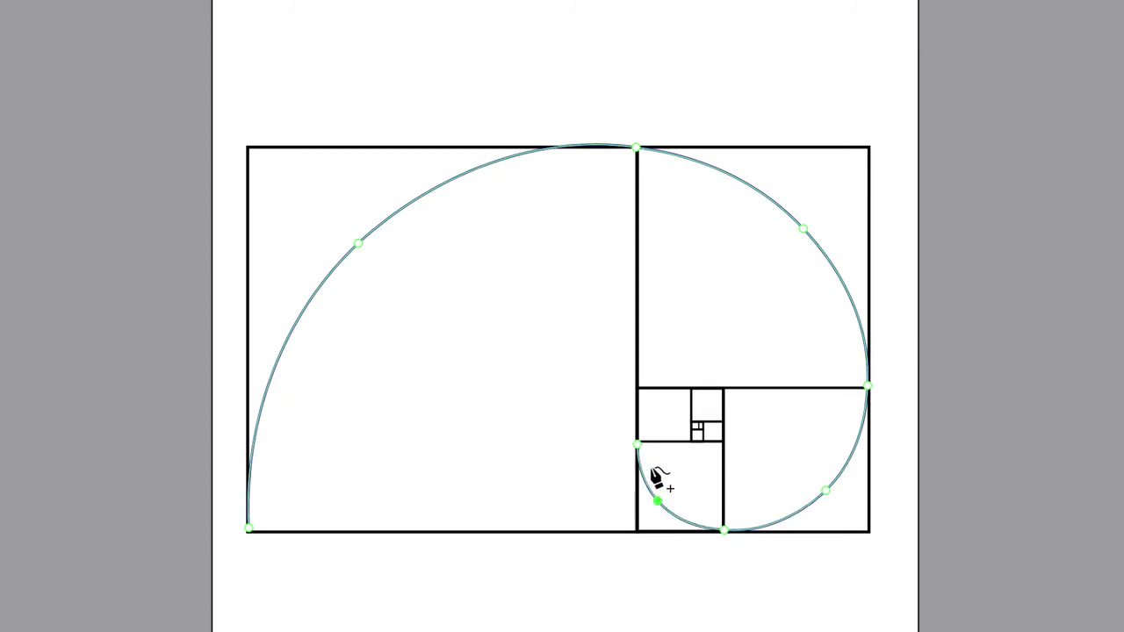
Step: Continue the spiral through the next three smaller squares, placing an anchor where the curve meets each square's far corner
{"action": "left_click", "coordinate": [639, 446]}
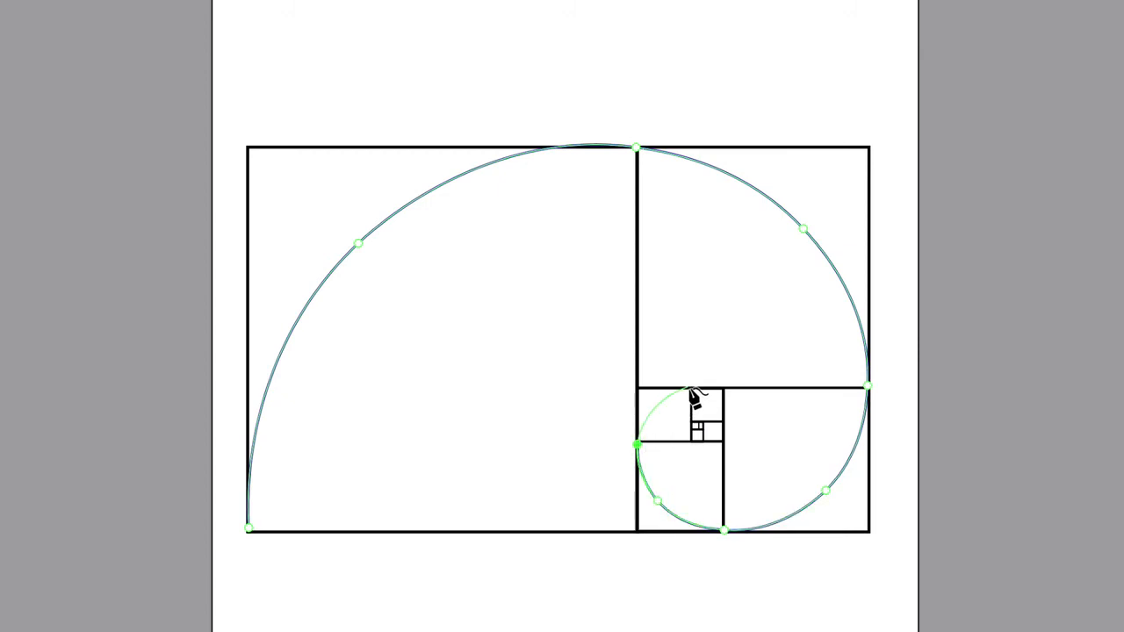
{"action": "left_click", "coordinate": [689, 387]}
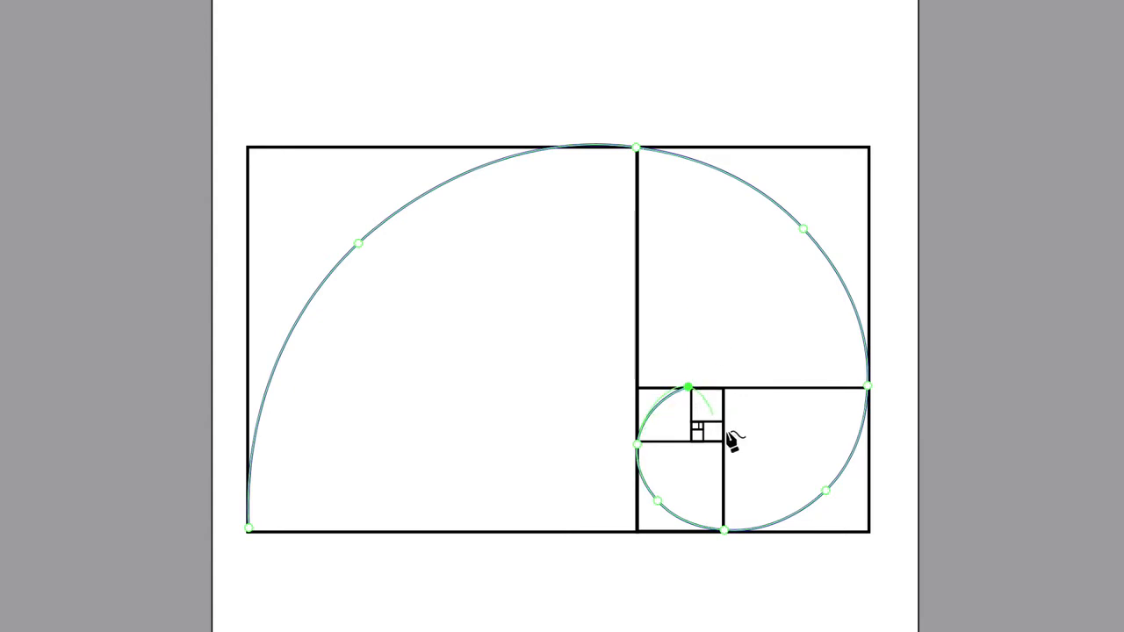
{"action": "scroll", "coordinate": [720, 412], "scroll_direction": "up", "scroll_amount": 5}
{"action": "left_click", "coordinate": [688, 477]}
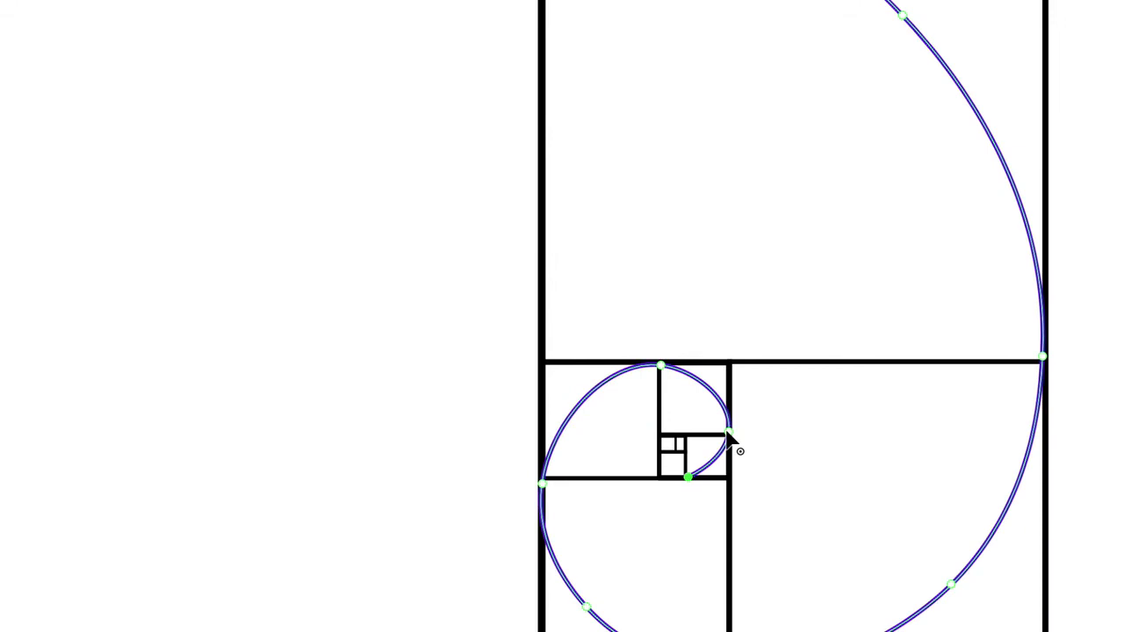
{"action": "left_click", "coordinate": [728, 430]}
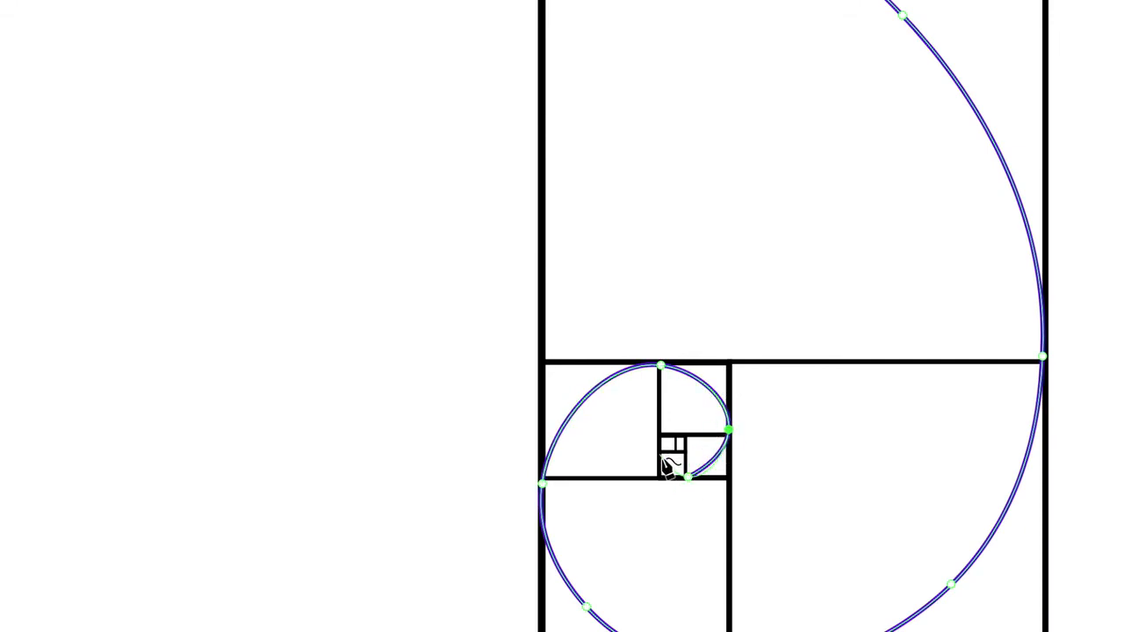
Step: Complete the spiral through the innermost squares, align its top anchor with the dividing line and add a midpoint to the lower-left arc
{"action": "scroll", "coordinate": [667, 465], "scroll_direction": "up", "scroll_amount": 3}
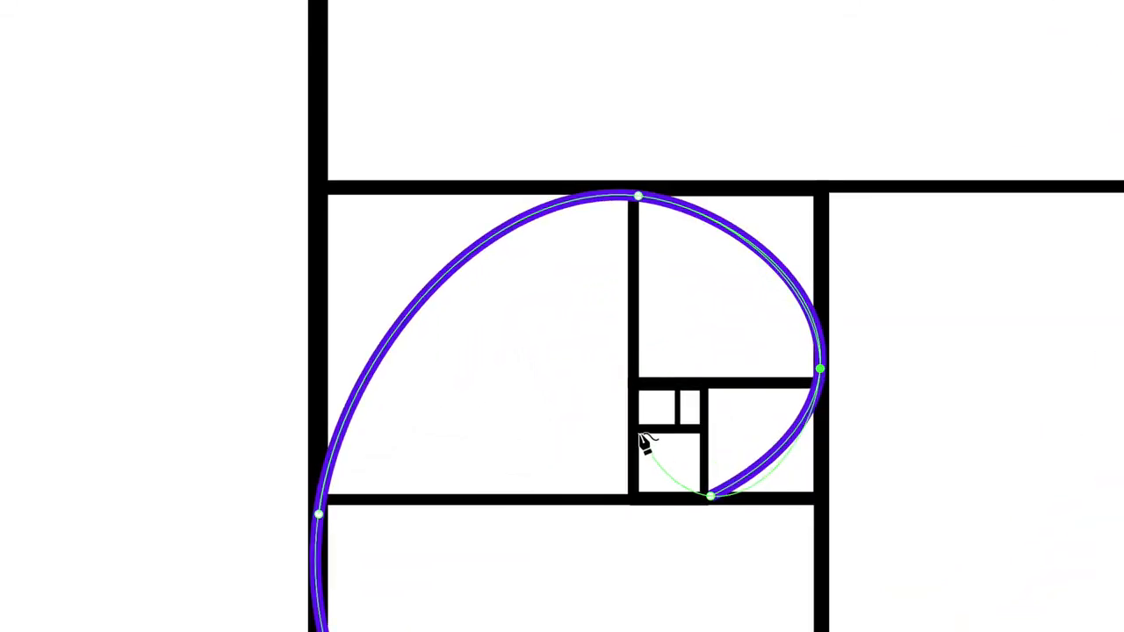
{"action": "left_click", "coordinate": [638, 436]}
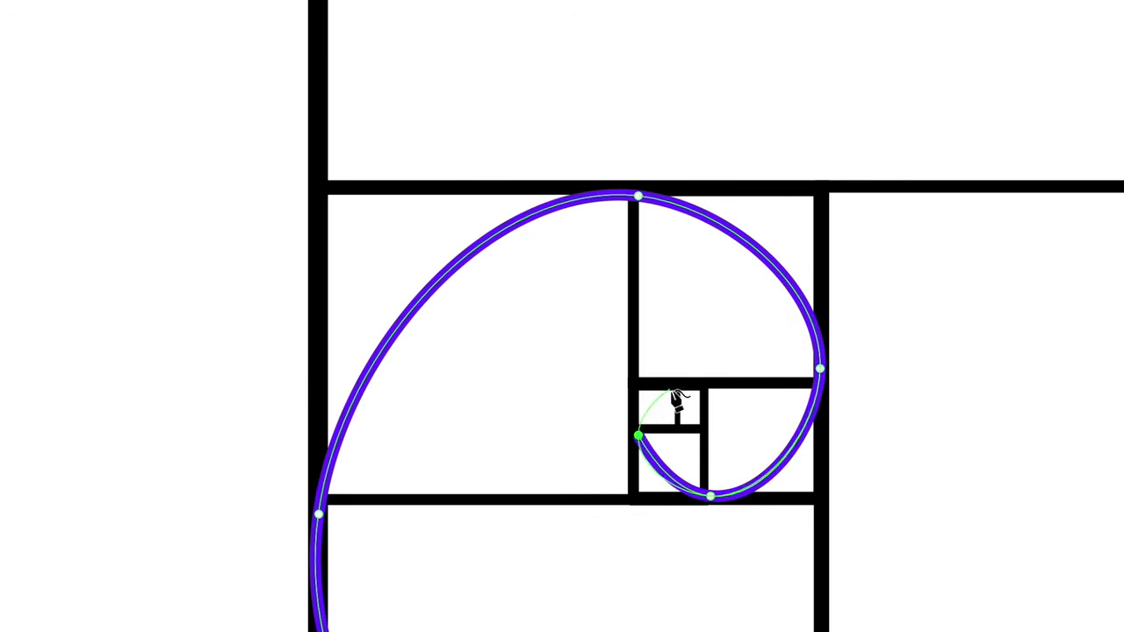
{"action": "left_click", "coordinate": [673, 389]}
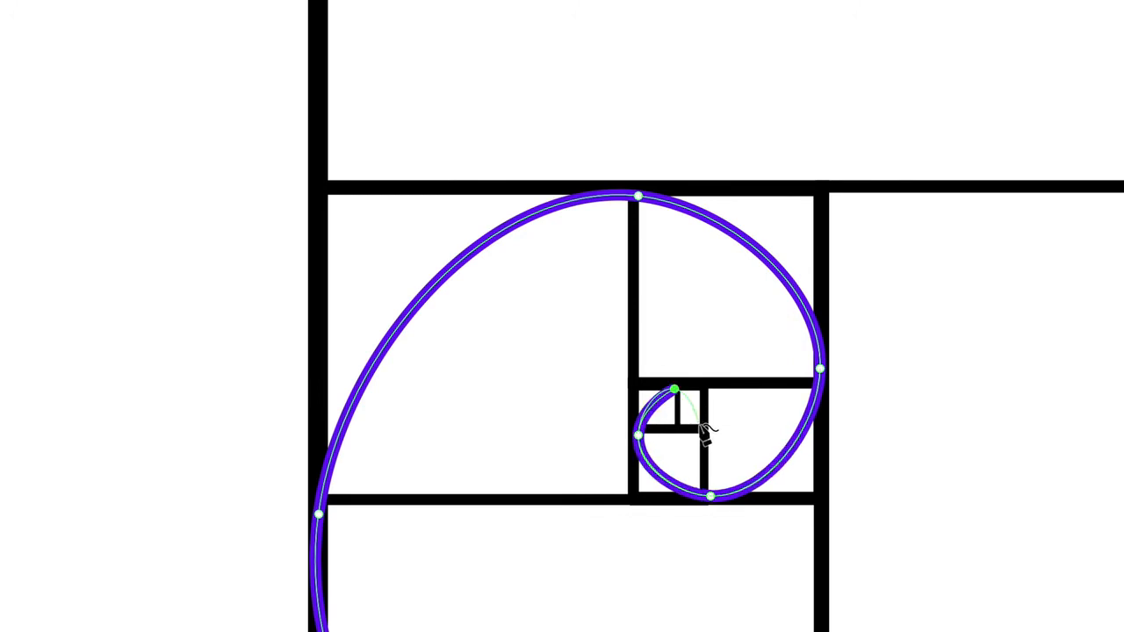
{"action": "left_click", "coordinate": [699, 426]}
{"action": "left_click_drag", "start_coordinate": [674, 389], "coordinate": [678, 390]}
{"action": "left_click", "coordinate": [655, 477]}
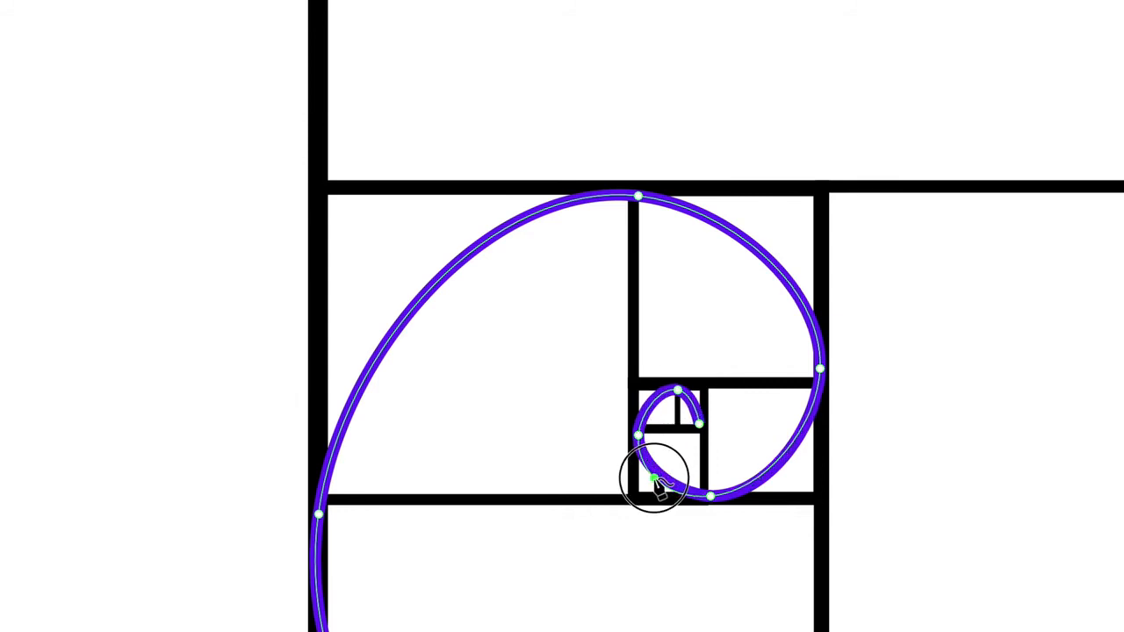